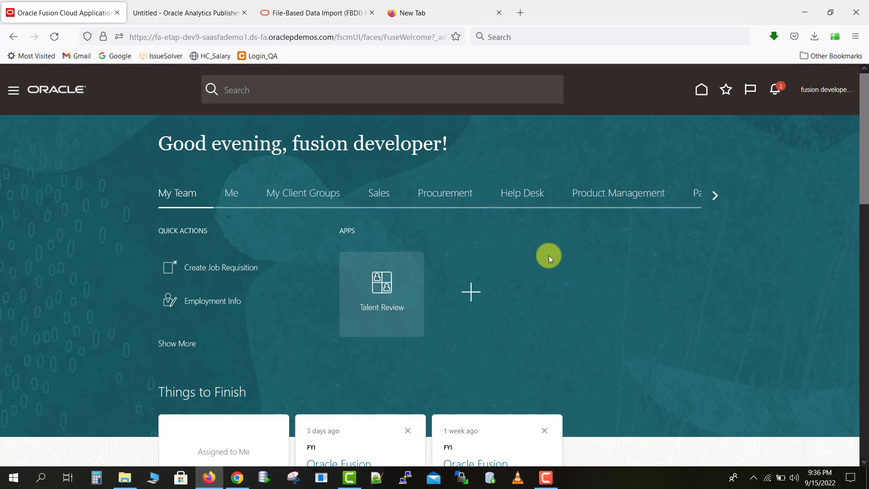
Step: Open the Import Suppliers page under Supplier Model in the 22C File-Based Data Import for Procurement guide
{"action": "left_click", "coordinate": [340, 5]}
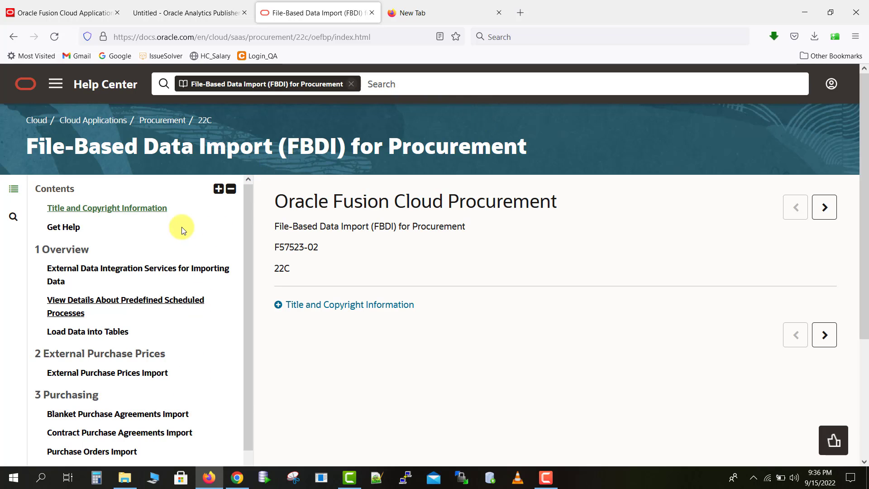
{"action": "left_click_drag", "start_coordinate": [197, 120], "coordinate": [227, 123]}
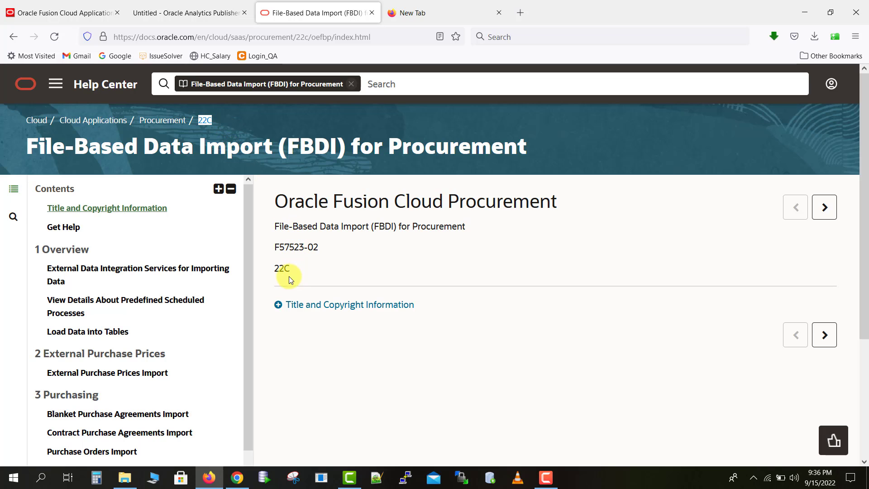
{"action": "scroll", "coordinate": [215, 319], "scroll_direction": "down", "scroll_amount": 3}
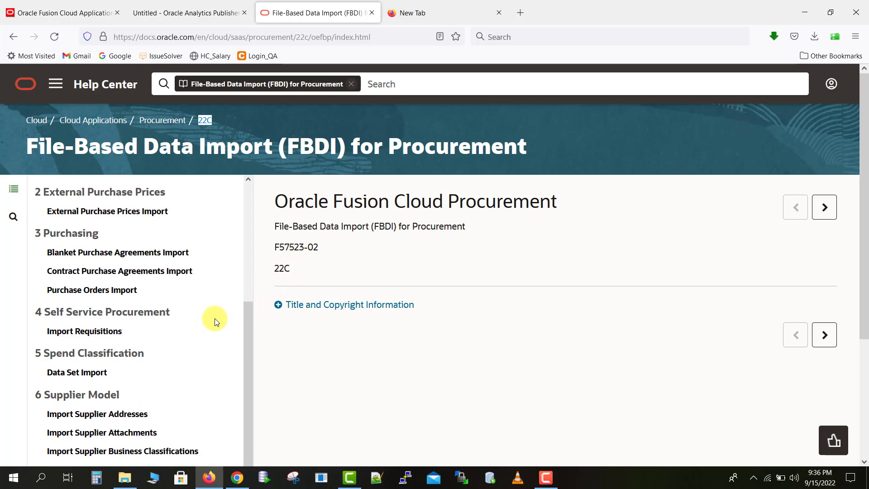
{"action": "scroll", "coordinate": [208, 314], "scroll_direction": "down", "scroll_amount": 3}
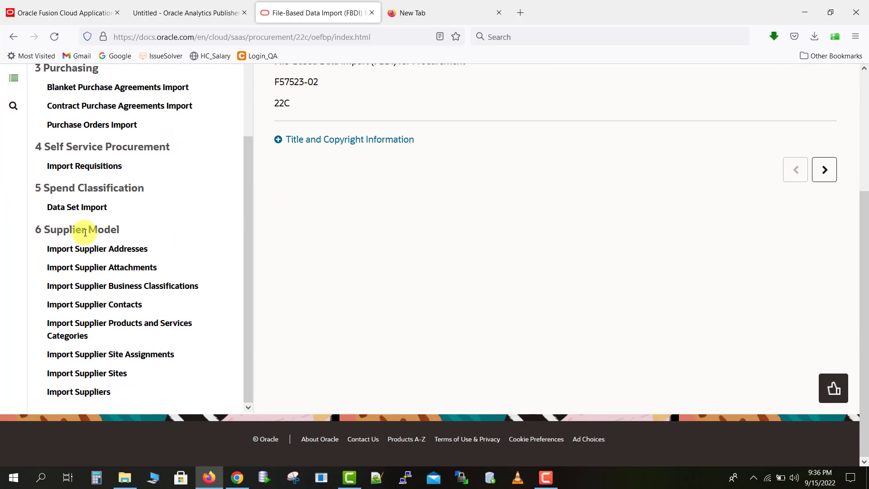
{"action": "left_click", "coordinate": [96, 392]}
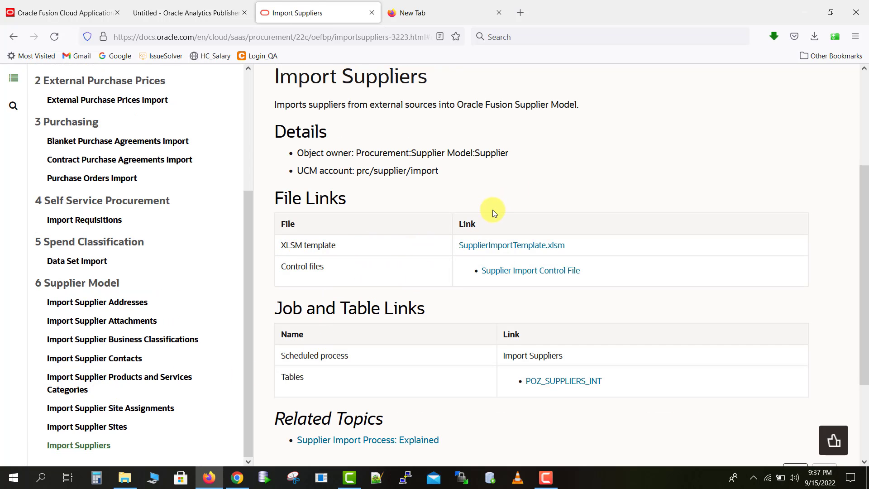
Step: Download the SupplierImportTemplate.xlsm template from the Import Suppliers page's file links
{"action": "left_click", "coordinate": [491, 246]}
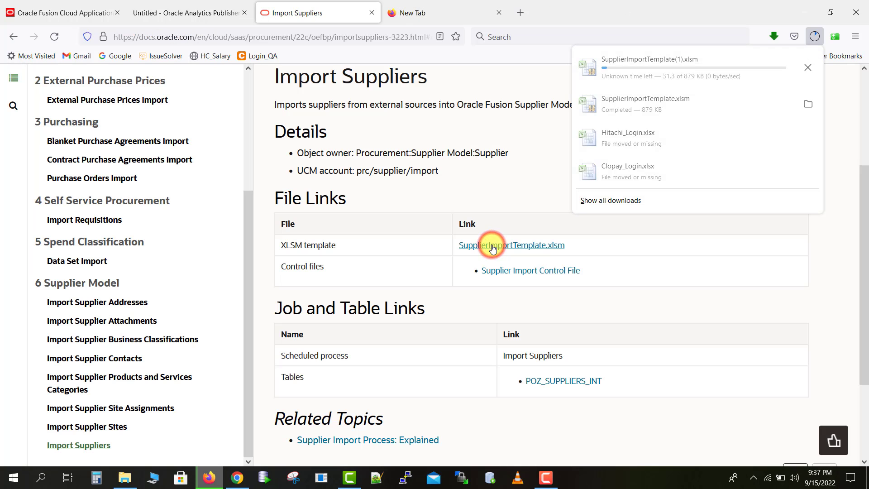
{"action": "left_click", "coordinate": [506, 192]}
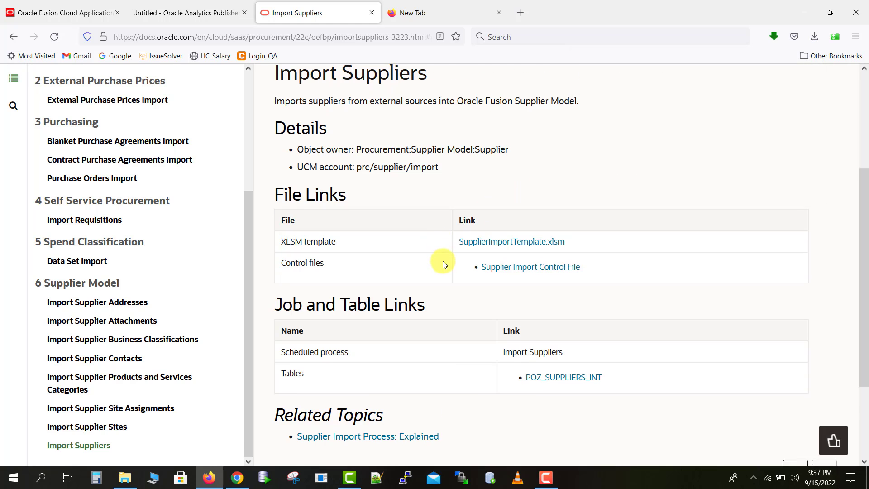
{"action": "scroll", "coordinate": [442, 260], "scroll_direction": "down", "scroll_amount": 3}
{"action": "scroll", "coordinate": [443, 261], "scroll_direction": "up", "scroll_amount": 5}
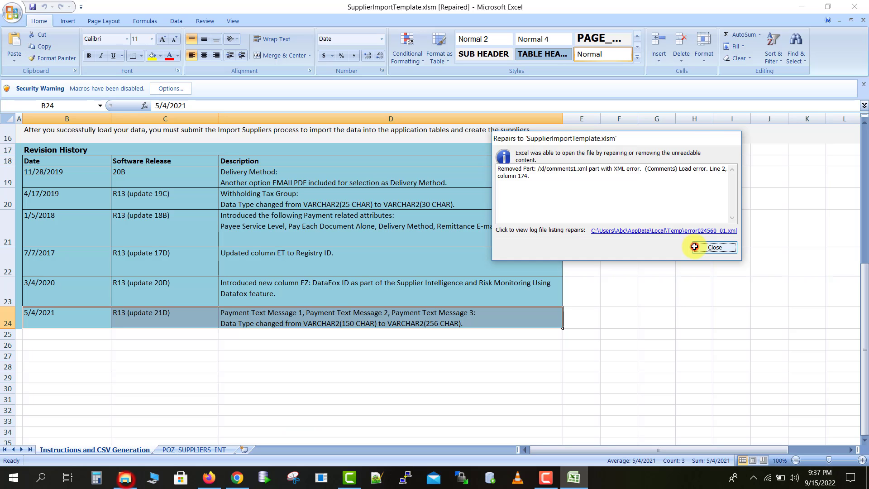
Step: In the SupplierImportTemplate.xlsm workbook in Excel, dismiss the repair report and go to the Suppliers Interface overview instructions
{"action": "left_click", "coordinate": [727, 136]}
{"action": "scroll", "coordinate": [190, 247], "scroll_direction": "up", "scroll_amount": 5}
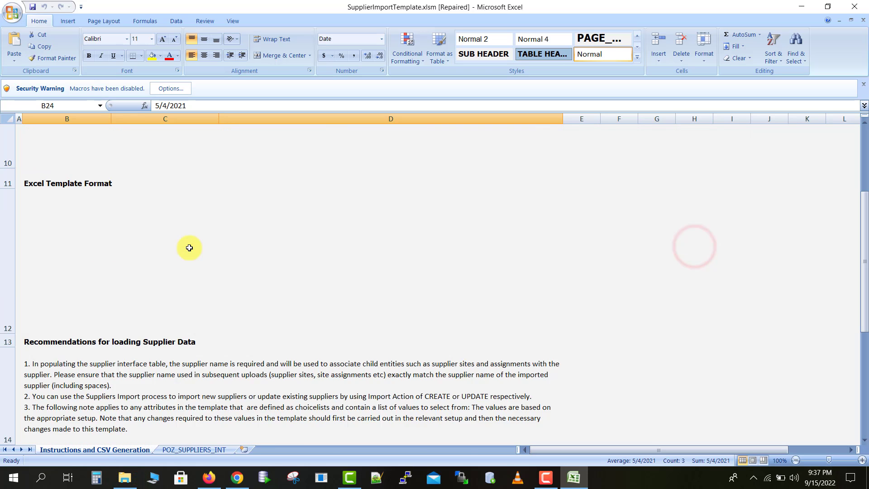
{"action": "scroll", "coordinate": [189, 247], "scroll_direction": "up", "scroll_amount": 3}
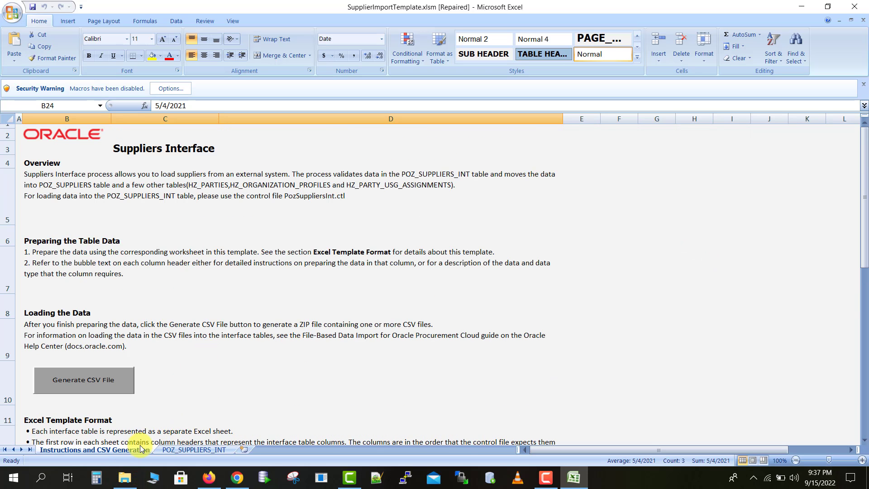
Step: Delete the sample supplier rows 6 through 23 from the POZ_SUPPLIERS_INT sheet
{"action": "left_click", "coordinate": [176, 449]}
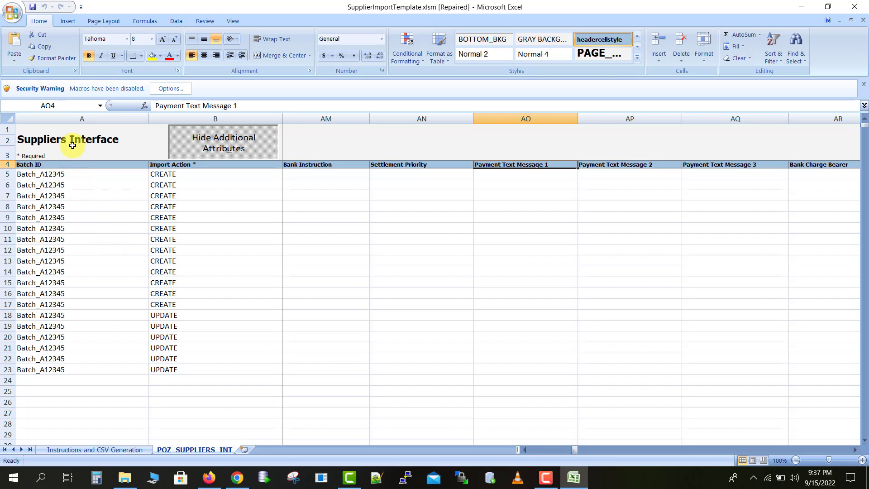
{"action": "left_click", "coordinate": [95, 200]}
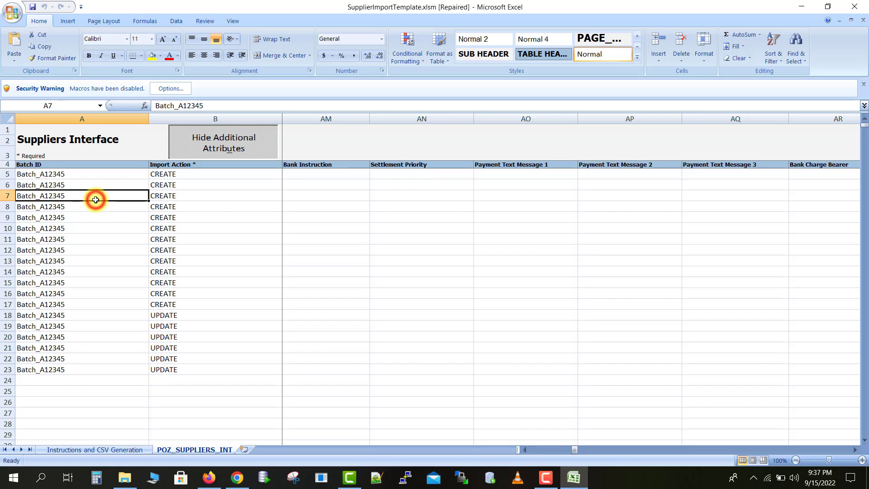
{"action": "left_click", "coordinate": [270, 114]}
{"action": "double_click", "coordinate": [272, 116]}
{"action": "left_click", "coordinate": [291, 204]}
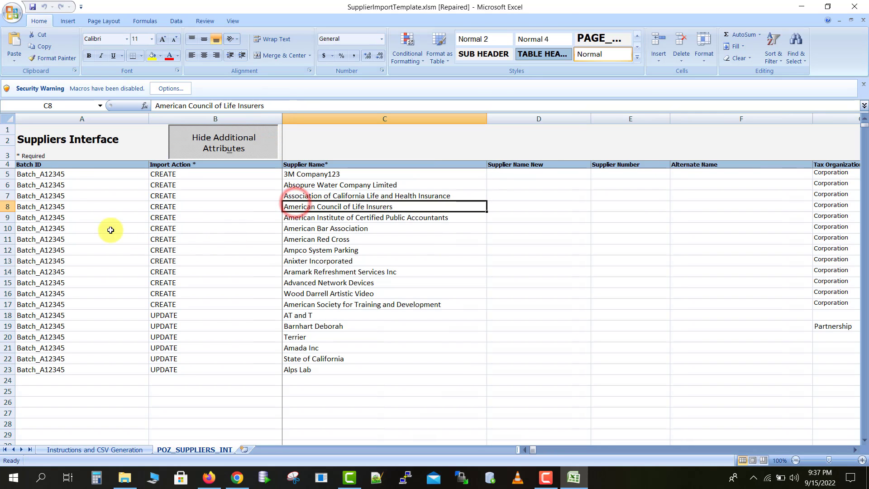
{"action": "left_click_drag", "start_coordinate": [11, 188], "coordinate": [10, 369]}
{"action": "right_click", "coordinate": [72, 230]}
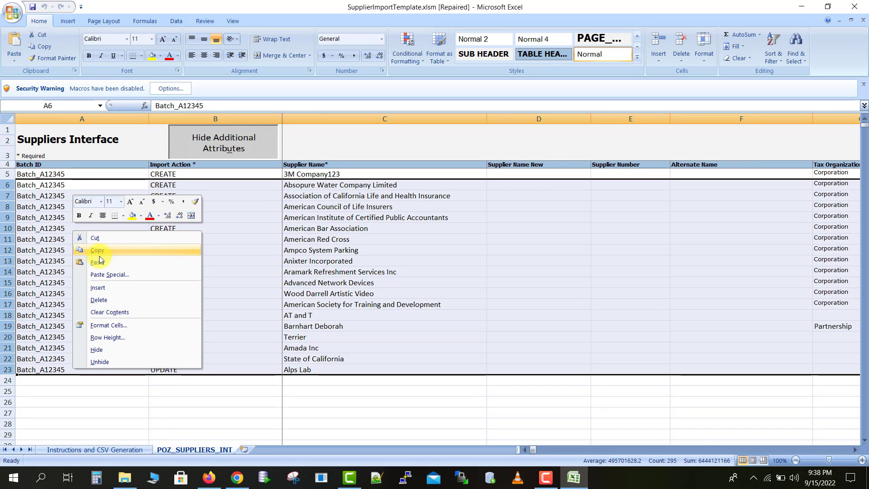
{"action": "left_click", "coordinate": [108, 301]}
{"action": "left_click", "coordinate": [85, 176]}
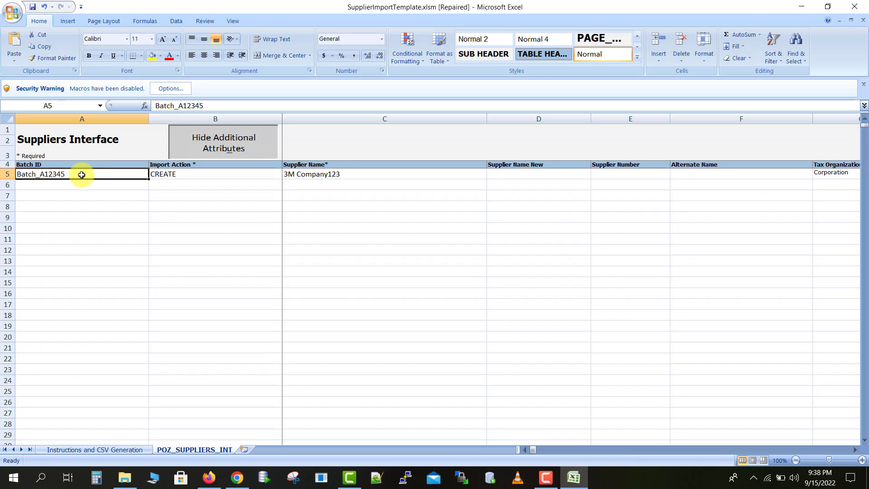
Step: In row 5, set the Batch ID to Batch_A111 and choose CREATE as the Import Action
{"action": "double_click", "coordinate": [83, 176]}
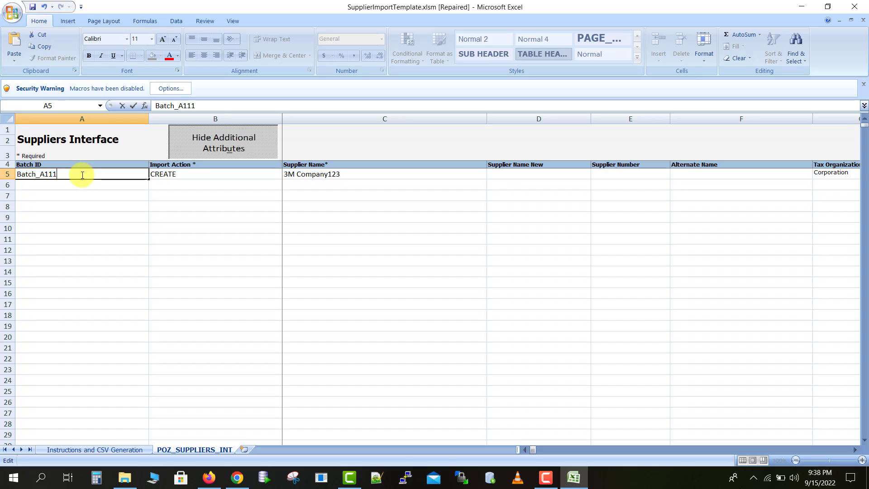
{"action": "key", "text": "Tab"}
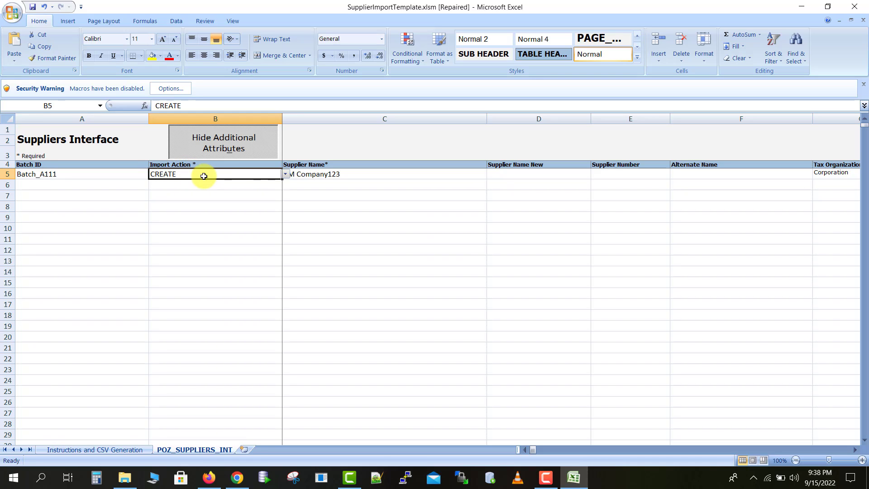
{"action": "left_click", "coordinate": [286, 175]}
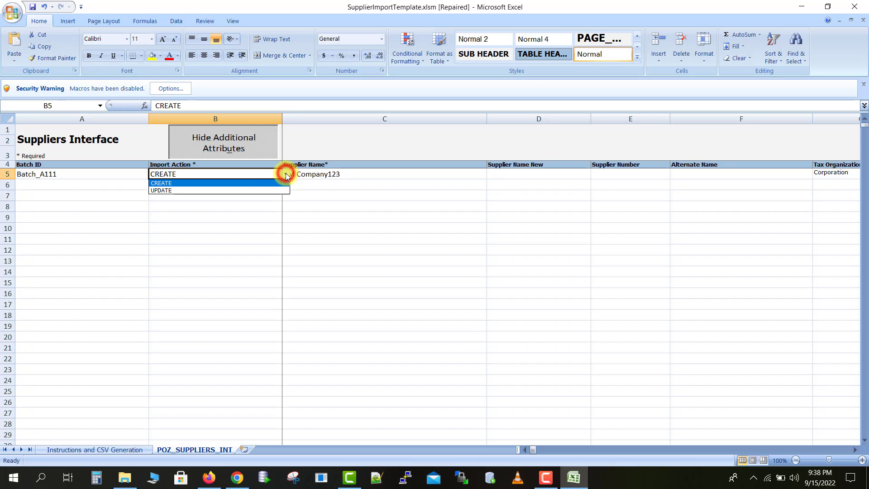
{"action": "left_click", "coordinate": [223, 183]}
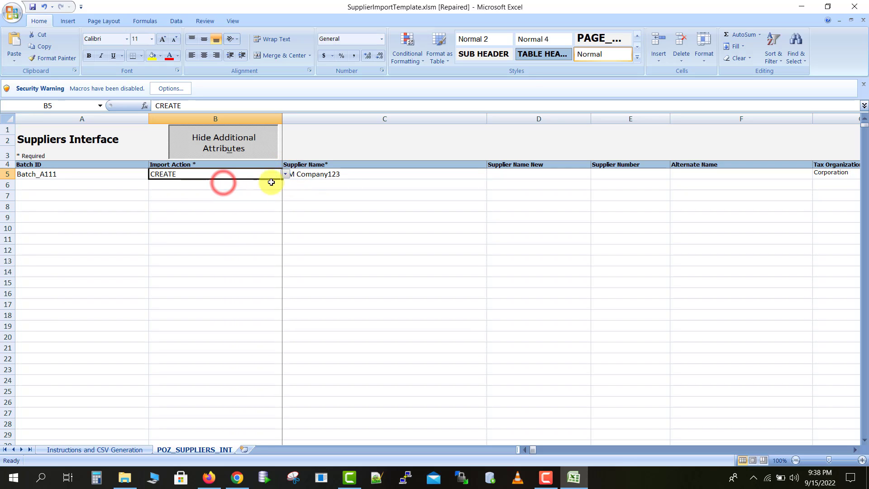
Step: Replace the sample Supplier Name in row 5 with a name beginning with "Tech Talks"
{"action": "left_click", "coordinate": [355, 195]}
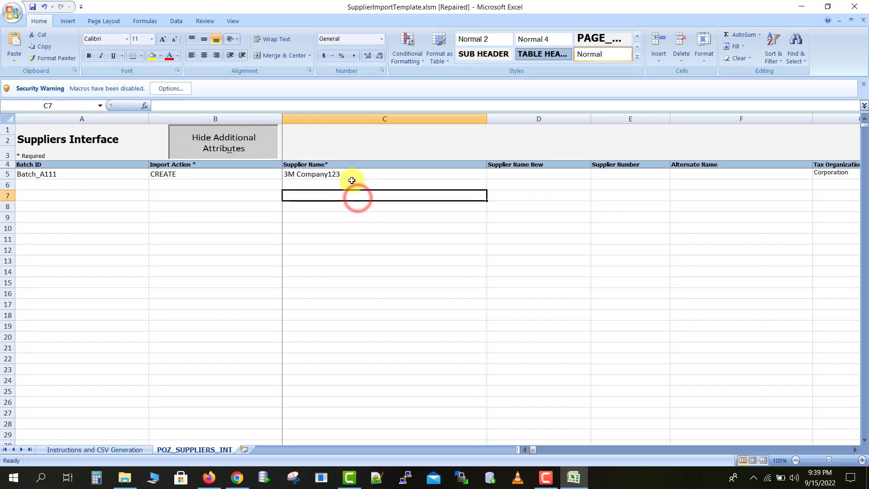
{"action": "left_click", "coordinate": [349, 174]}
{"action": "double_click", "coordinate": [349, 174]}
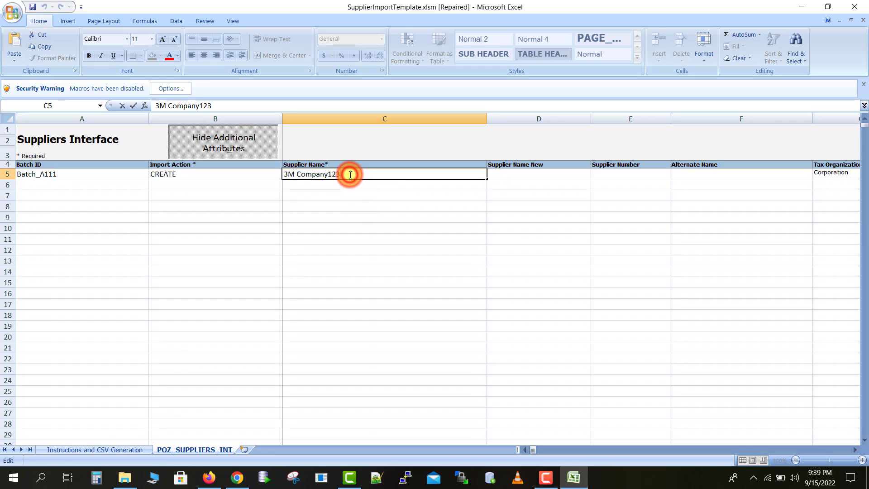
{"action": "left_click_drag", "start_coordinate": [350, 173], "coordinate": [284, 171]}
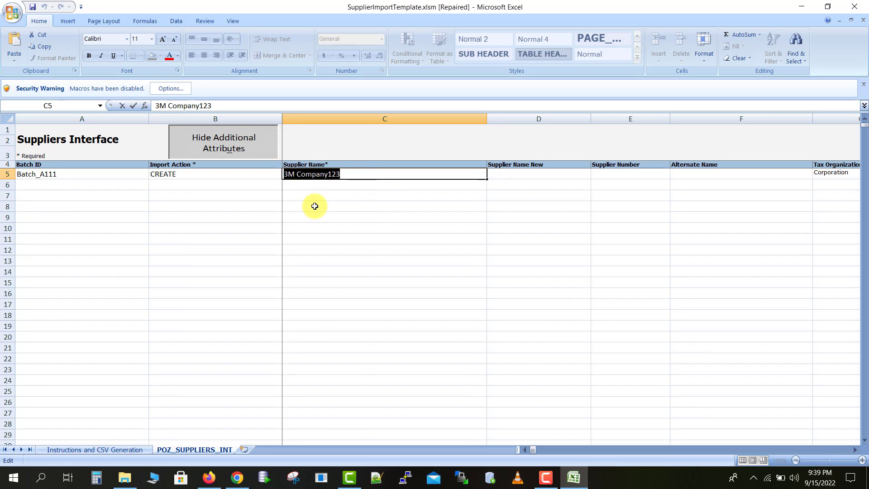
{"action": "type", "text": "Tech T"}
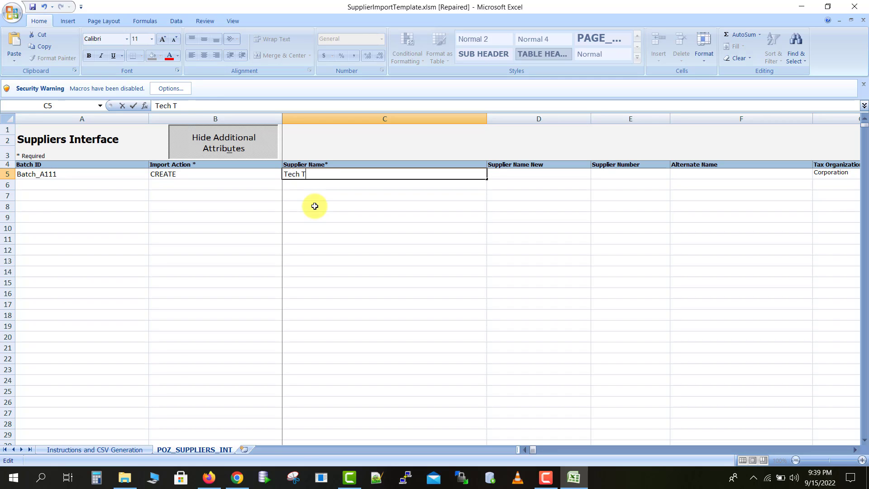
{"action": "type", "text": "alks wi"}
{"action": "key", "text": "Tab"}
Step: Review the row 5 supplier fields from Alternate Name and Tax Organization Type through Business Relationship to Taxpayer ID
{"action": "key", "text": "Tab"}
{"action": "key", "text": "Tab"}
{"action": "key", "text": "Tab"}
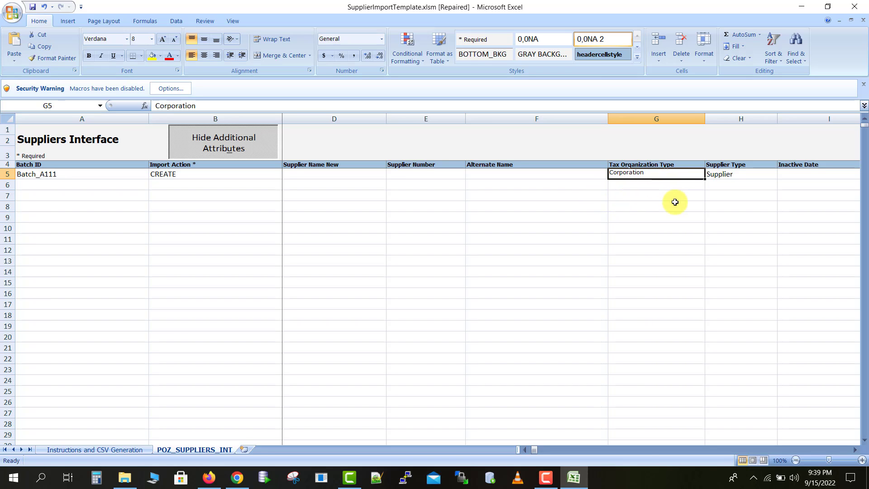
{"action": "key", "text": "Tab"}
{"action": "key", "text": "Tab"}
{"action": "key", "text": "Tab"}
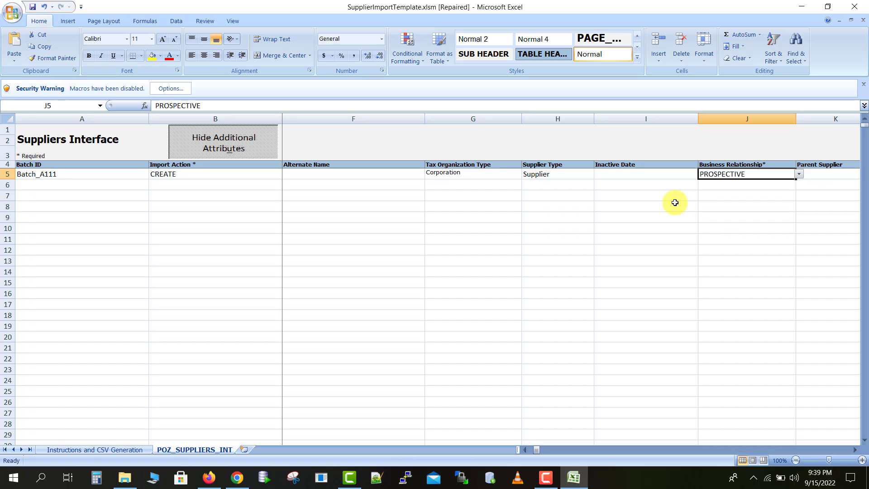
{"action": "key", "text": "Tab"}
{"action": "key", "text": "Tab"}
{"action": "key", "text": "Tab"}
{"action": "key", "text": "Tab"}
{"action": "key", "text": "Tab"}
{"action": "key", "text": "Tab"}
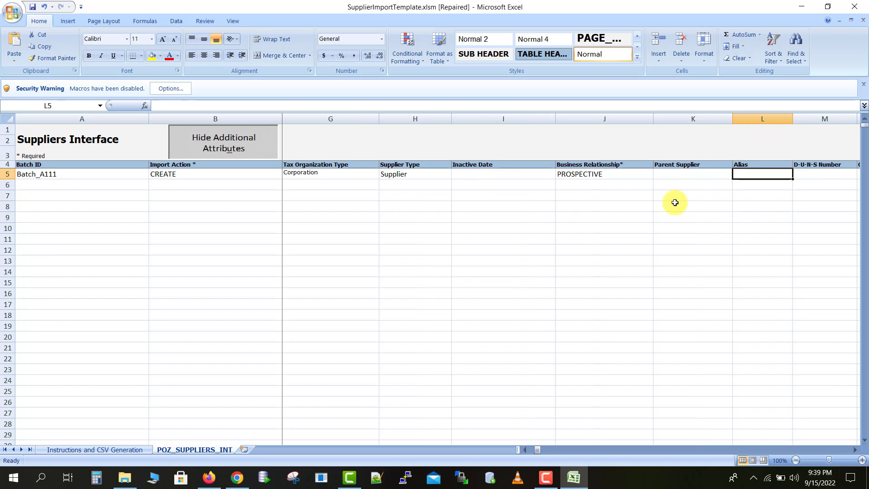
{"action": "key", "text": "Tab"}
{"action": "key", "text": "Tab"}
{"action": "key", "text": "Tab"}
{"action": "key", "text": "Tab"}
{"action": "key", "text": "Tab"}
{"action": "key", "text": "Tab"}
{"action": "key", "text": "Tab"}
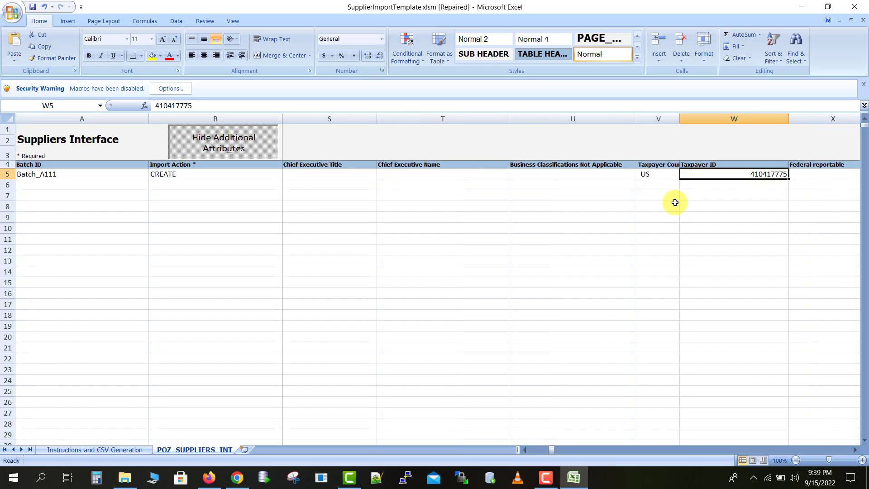
Step: Change the Taxpayer ID in row 5 to a new taxpayer number, leaving the Taxpayer Country as US
{"action": "left_click", "coordinate": [661, 175]}
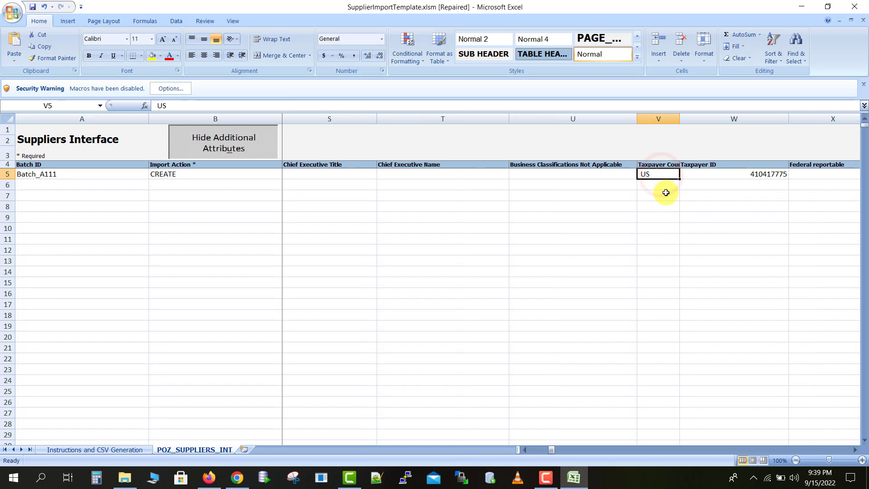
{"action": "key", "text": "Tab"}
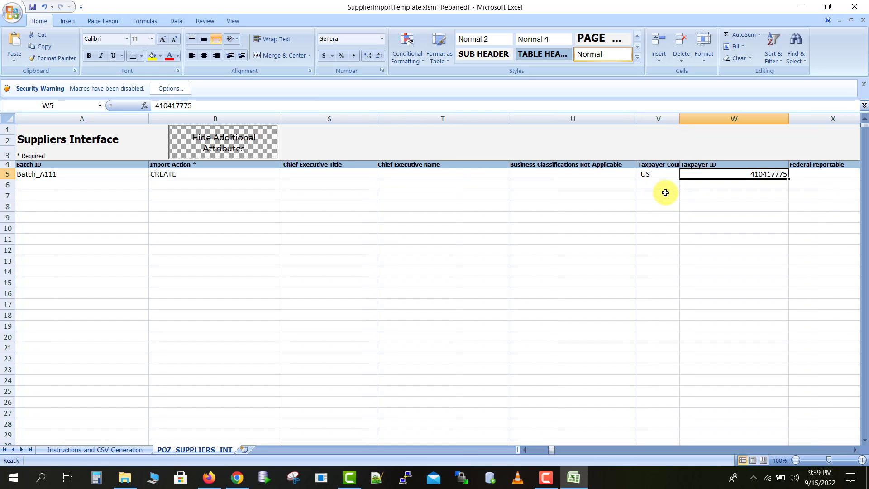
{"action": "double_click", "coordinate": [782, 173]}
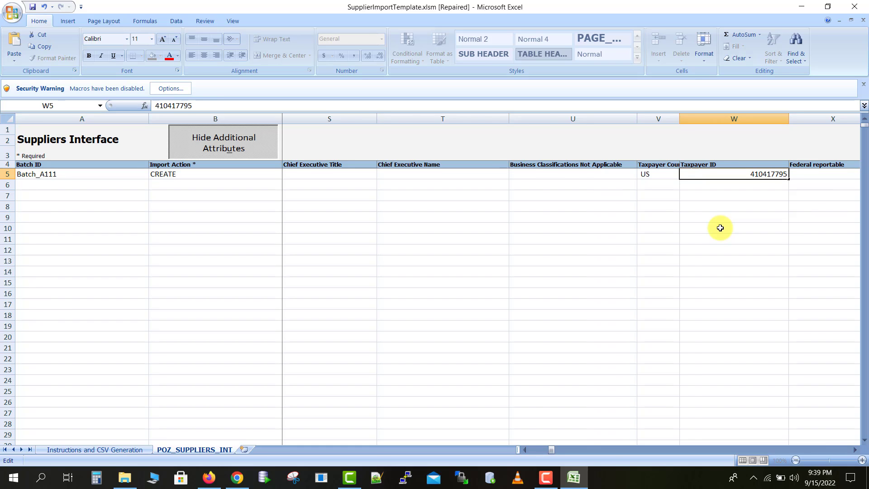
{"action": "key", "text": "Tab"}
Step: Review the remaining row 5 columns, from Federal reportable through the tax, payment and ATTRIBUTE fields, to the end of the template
{"action": "key", "text": "Tab"}
{"action": "key", "text": "Tab"}
{"action": "key", "text": "Tab"}
{"action": "key", "text": "Tab"}
{"action": "key", "text": "Tab"}
{"action": "key", "text": "Tab"}
{"action": "key", "text": "Tab"}
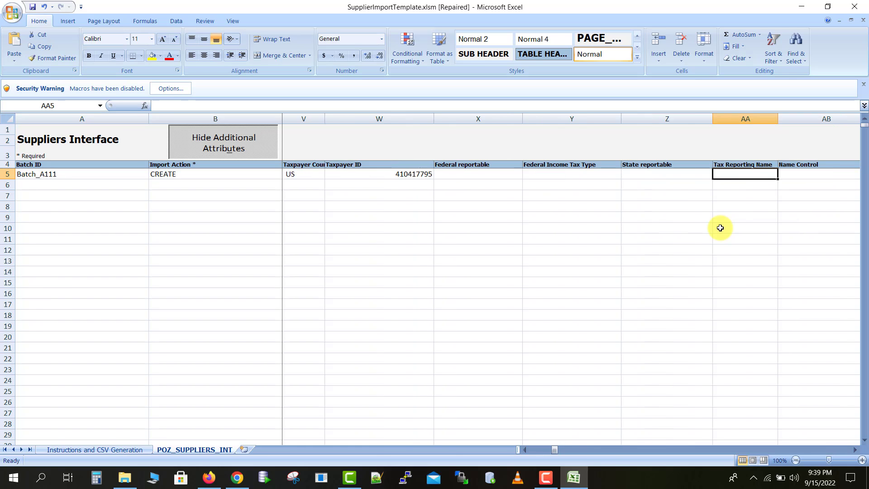
{"action": "key", "text": "Tab"}
{"action": "key", "text": "Tab"}
{"action": "key", "text": "Tab"}
{"action": "key", "text": "Tab"}
{"action": "key", "text": "Tab"}
{"action": "key", "text": "Tab"}
{"action": "key", "text": "Tab"}
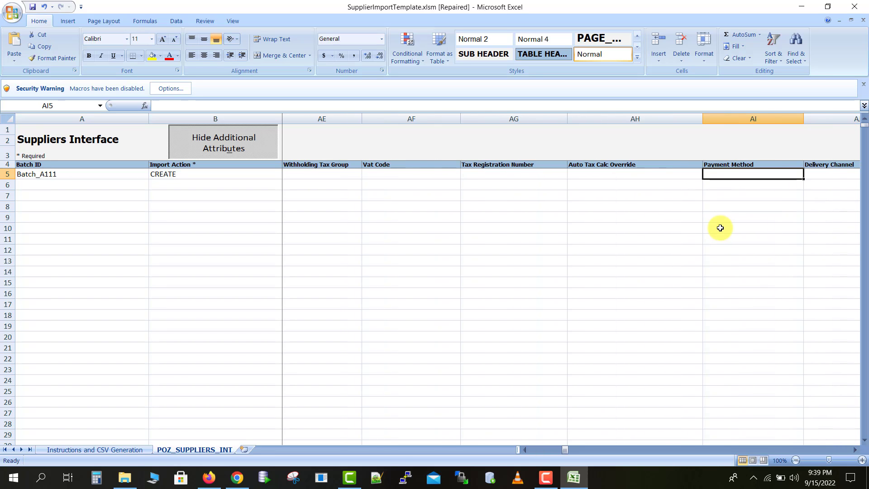
{"action": "key", "text": "Tab"}
{"action": "key", "text": "Tab"}
{"action": "key", "text": "Tab"}
{"action": "key", "text": "Tab"}
{"action": "key", "text": "Tab"}
{"action": "key", "text": "Tab"}
{"action": "key", "text": "Tab"}
{"action": "key", "text": "Tab"}
{"action": "key", "text": "Tab"}
{"action": "key", "text": "Tab"}
{"action": "key", "text": "Tab"}
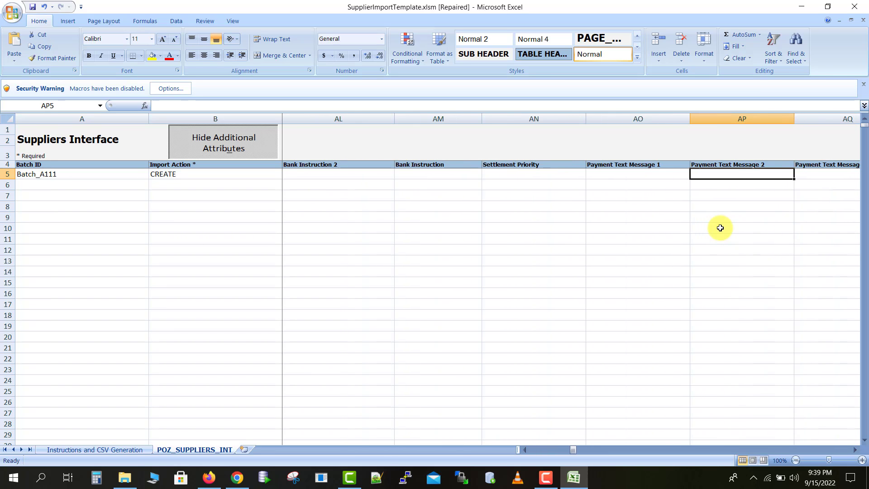
{"action": "key", "text": "Tab"}
{"action": "key", "text": "Tab"}
{"action": "key", "text": "Tab"}
{"action": "key", "text": "Tab"}
{"action": "key", "text": "Tab"}
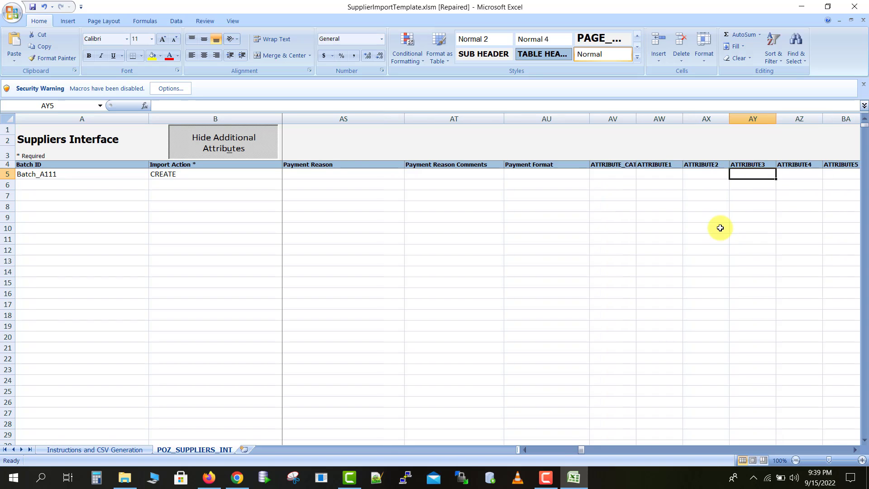
{"action": "key", "text": "Tab"}
{"action": "key", "text": "Tab"}
{"action": "key", "text": "Tab"}
{"action": "key", "text": "Tab"}
{"action": "key", "text": "Tab"}
{"action": "key", "text": "Tab"}
{"action": "key", "text": "Tab"}
{"action": "key", "text": "Tab"}
{"action": "key", "text": "Tab"}
{"action": "key", "text": "Tab"}
{"action": "key", "text": "Tab"}
{"action": "key", "text": "Tab"}
{"action": "key", "text": "Tab"}
{"action": "key", "text": "Tab"}
{"action": "key", "text": "Tab"}
{"action": "key", "text": "Tab"}
{"action": "key", "text": "Tab"}
{"action": "key", "text": "Tab"}
{"action": "key", "text": "Tab"}
{"action": "key", "text": "Tab"}
{"action": "key", "text": "Tab"}
{"action": "key", "text": "Tab"}
{"action": "key", "text": "Tab"}
{"action": "key", "text": "Tab"}
{"action": "key", "text": "Tab"}
{"action": "key", "text": "Tab"}
{"action": "key", "text": "Tab"}
{"action": "key", "text": "Tab"}
{"action": "key", "text": "Tab"}
{"action": "key", "text": "Tab"}
{"action": "key", "text": "Tab"}
{"action": "key", "text": "Tab"}
{"action": "key", "text": "Tab"}
{"action": "key", "text": "Tab"}
{"action": "key", "text": "Tab"}
{"action": "key", "text": "Tab"}
{"action": "key", "text": "Tab"}
{"action": "key", "text": "Tab"}
{"action": "key", "text": "Tab"}
{"action": "key", "text": "Tab"}
{"action": "key", "text": "Tab"}
{"action": "key", "text": "Tab"}
{"action": "key", "text": "Tab"}
{"action": "key", "text": "Tab"}
{"action": "key", "text": "Tab"}
{"action": "key", "text": "Tab"}
{"action": "key", "text": "Tab"}
{"action": "key", "text": "Tab"}
{"action": "key", "text": "Tab"}
{"action": "key", "text": "Tab"}
{"action": "key", "text": "Tab"}
{"action": "key", "text": "Tab"}
{"action": "key", "text": "Tab"}
{"action": "key", "text": "Tab"}
{"action": "key", "text": "Tab"}
{"action": "key", "text": "Tab"}
{"action": "key", "text": "Tab"}
{"action": "key", "text": "Tab"}
{"action": "key", "text": "Tab"}
{"action": "key", "text": "Tab"}
{"action": "key", "text": "Tab"}
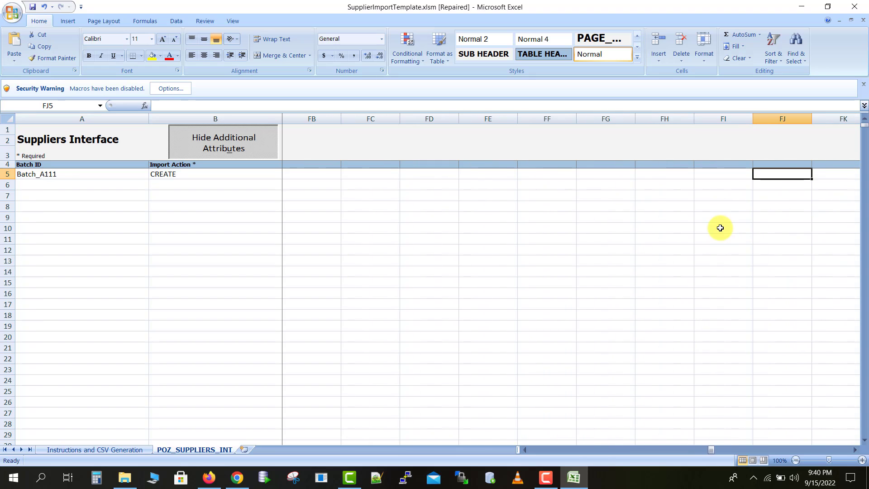
Step: Review the row 5 columns backwards from the blank columns past the template's end to the Batch ID
{"action": "key", "text": "shift+Tab"}
{"action": "key", "text": "shift+Tab"}
{"action": "key", "text": "shift+Tab"}
{"action": "key", "text": "shift+Tab"}
{"action": "key", "text": "shift+Tab"}
{"action": "key", "text": "shift+Tab"}
{"action": "key", "text": "shift+Tab"}
{"action": "key", "text": "shift+Tab"}
{"action": "key", "text": "shift+Tab"}
{"action": "key", "text": "shift+Tab"}
{"action": "key", "text": "shift+Tab"}
{"action": "key", "text": "shift+Tab"}
{"action": "key", "text": "shift+Tab"}
{"action": "key", "text": "shift+Tab"}
{"action": "key", "text": "shift+Tab"}
{"action": "key", "text": "shift+Tab"}
{"action": "key", "text": "shift+Tab"}
{"action": "key", "text": "shift+Tab"}
{"action": "key", "text": "shift+Tab"}
{"action": "key", "text": "shift+Tab"}
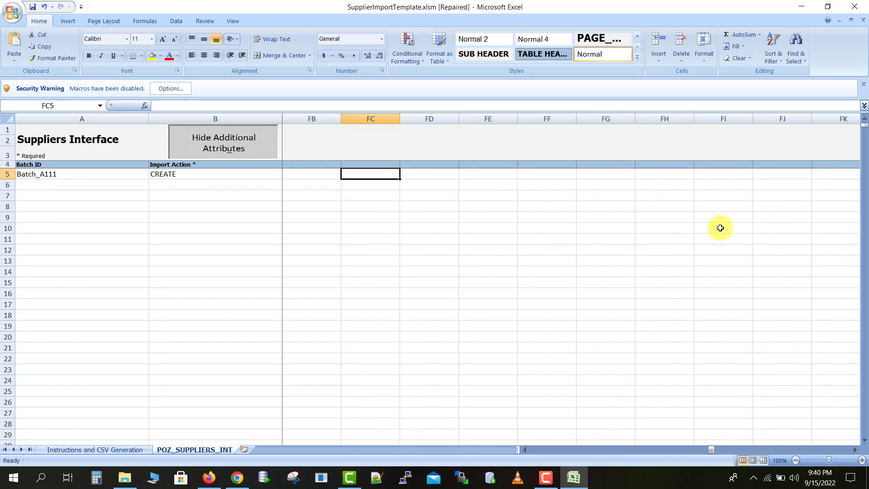
{"action": "key", "text": "shift+Tab"}
{"action": "key", "text": "shift+Tab"}
{"action": "key", "text": "shift+Tab"}
{"action": "key", "text": "shift+Tab"}
{"action": "key", "text": "shift+Tab"}
{"action": "key", "text": "shift+Tab"}
{"action": "key", "text": "shift+Tab"}
{"action": "key", "text": "shift+Tab"}
{"action": "key", "text": "shift+Tab"}
{"action": "key", "text": "shift+Tab"}
{"action": "key", "text": "shift+Tab"}
{"action": "key", "text": "shift+Tab"}
{"action": "key", "text": "shift+Tab"}
{"action": "key", "text": "shift+Tab"}
{"action": "key", "text": "shift+Tab"}
{"action": "key", "text": "shift+Tab"}
{"action": "key", "text": "shift+Tab"}
{"action": "key", "text": "shift+Tab"}
{"action": "key", "text": "shift+Tab"}
{"action": "key", "text": "shift+Tab"}
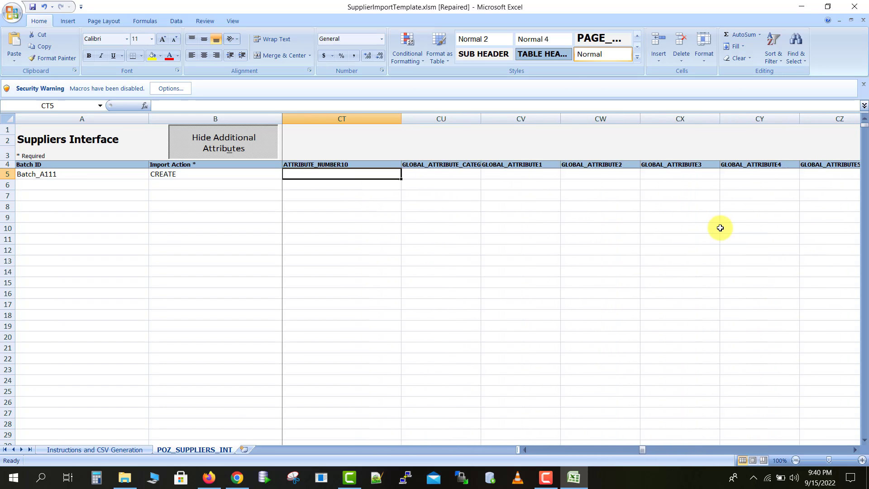
{"action": "key", "text": "shift+Tab"}
{"action": "key", "text": "shift+Tab"}
{"action": "key", "text": "shift+Tab"}
{"action": "key", "text": "shift+Tab"}
{"action": "key", "text": "shift+Tab"}
{"action": "key", "text": "shift+Tab"}
{"action": "key", "text": "shift+Tab"}
{"action": "key", "text": "shift+Tab"}
{"action": "key", "text": "shift+Tab"}
{"action": "key", "text": "shift+Tab"}
{"action": "key", "text": "shift+Tab"}
{"action": "key", "text": "shift+Tab"}
{"action": "key", "text": "shift+Tab"}
{"action": "key", "text": "shift+Tab"}
{"action": "key", "text": "shift+Tab"}
{"action": "key", "text": "shift+Tab"}
{"action": "key", "text": "shift+Tab"}
{"action": "key", "text": "shift+Tab"}
{"action": "key", "text": "shift+Tab"}
{"action": "key", "text": "shift+Tab"}
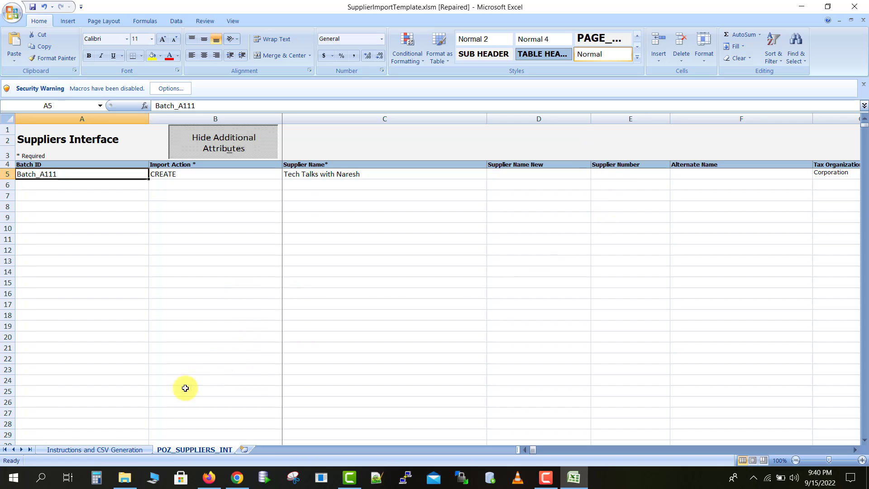
Step: Go to the Instructions and CSV Generation sheet and enable the workbook's blocked macro content
{"action": "left_click", "coordinate": [126, 450]}
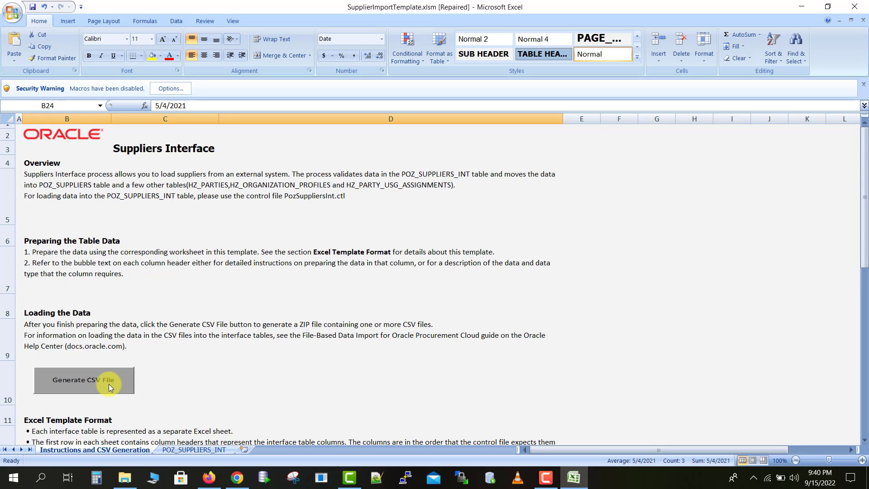
{"action": "left_click", "coordinate": [164, 91]}
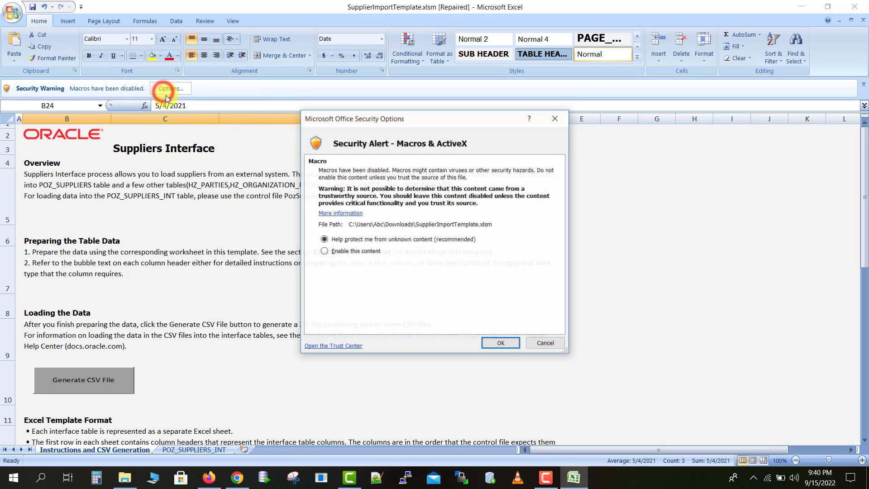
{"action": "left_click", "coordinate": [347, 250]}
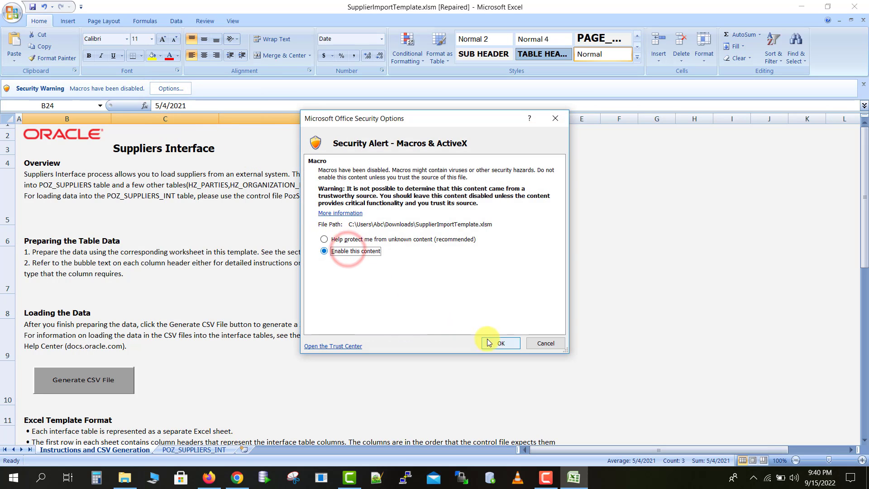
{"action": "left_click", "coordinate": [500, 343]}
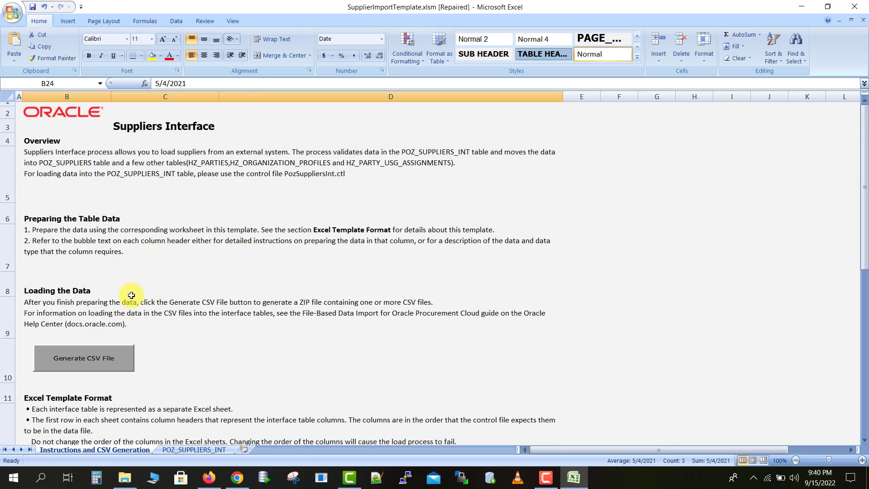
Step: Generate the CSV file from the template and save its ZIP to the Desktop as Supplier_FBDI_TECH.zip
{"action": "left_click", "coordinate": [91, 362]}
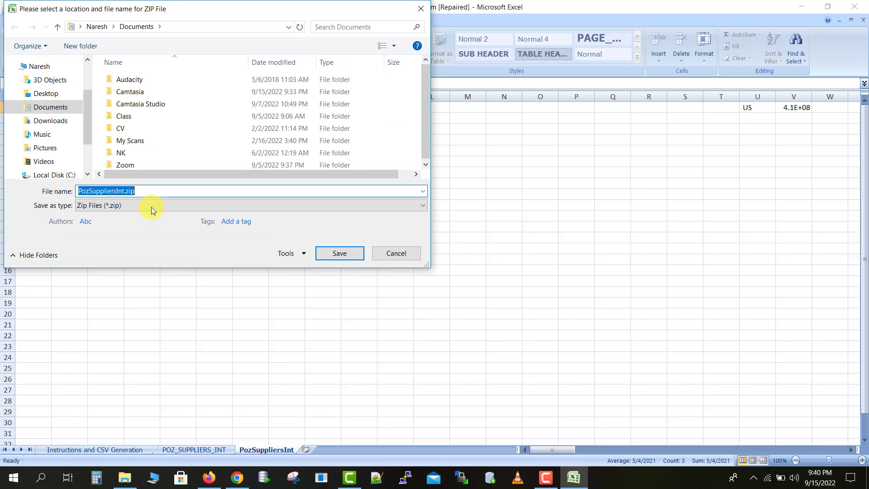
{"action": "left_click", "coordinate": [123, 191]}
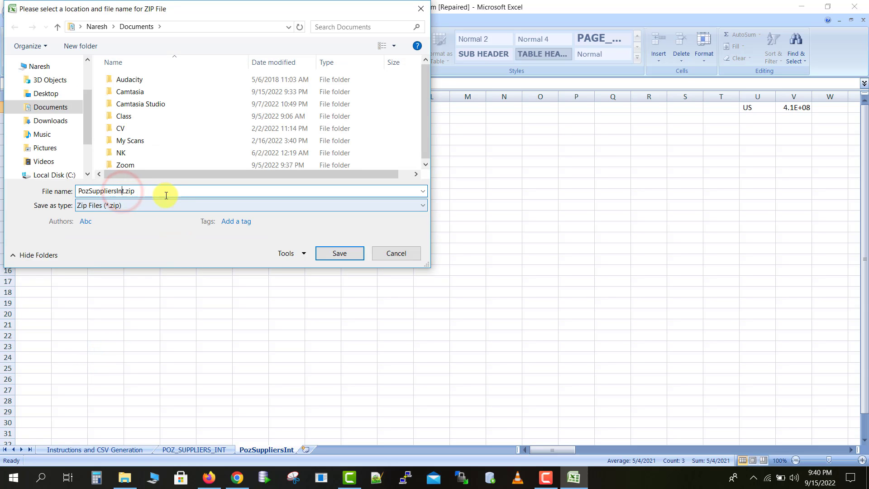
{"action": "key", "text": "BackSpace"}
{"action": "key", "text": "BackSpace"}
{"action": "key", "text": "BackSpace"}
{"action": "key", "text": "BackSpace"}
{"action": "key", "text": "BackSpace"}
{"action": "key", "text": "BackSpace"}
{"action": "key", "text": "BackSpace"}
{"action": "key", "text": "BackSpace"}
{"action": "key", "text": "BackSpace"}
{"action": "key", "text": "BackSpace"}
{"action": "key", "text": "BackSpace"}
{"action": "key", "text": "BackSpace"}
{"action": "key", "text": "BackSpace"}
{"action": "key", "text": "BackSpace"}
{"action": "key", "text": "BackSpace"}
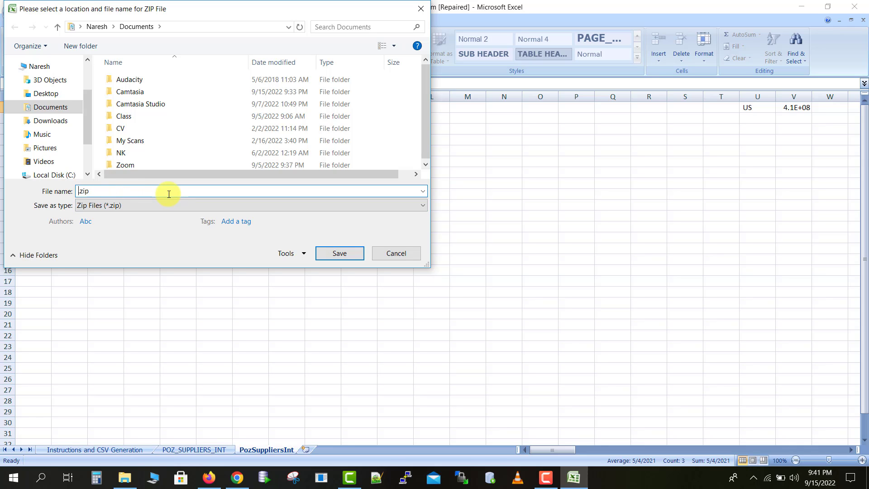
{"action": "type", "text": "Supplier_FBDI_TECH"}
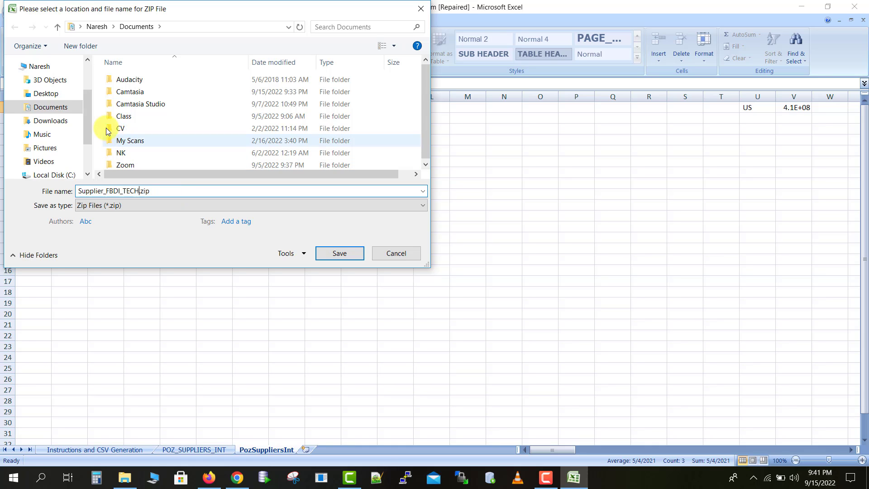
{"action": "left_click", "coordinate": [50, 93]}
{"action": "left_click", "coordinate": [333, 252]}
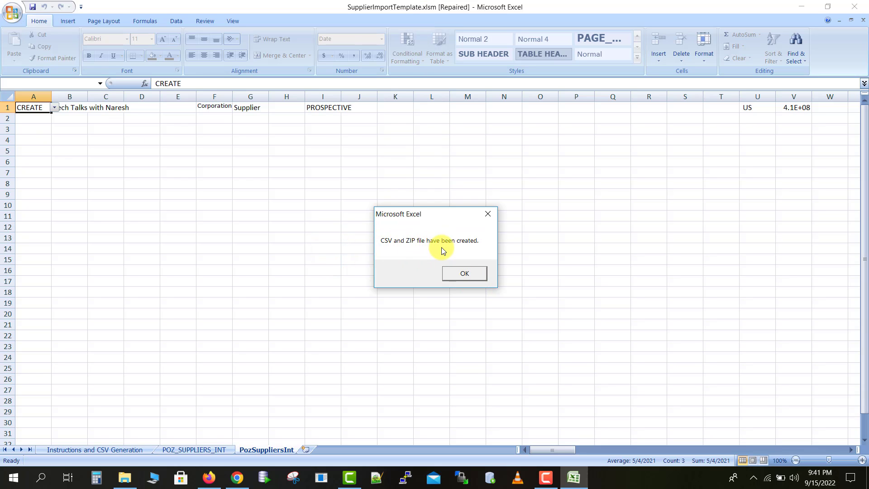
{"action": "left_click", "coordinate": [464, 273]}
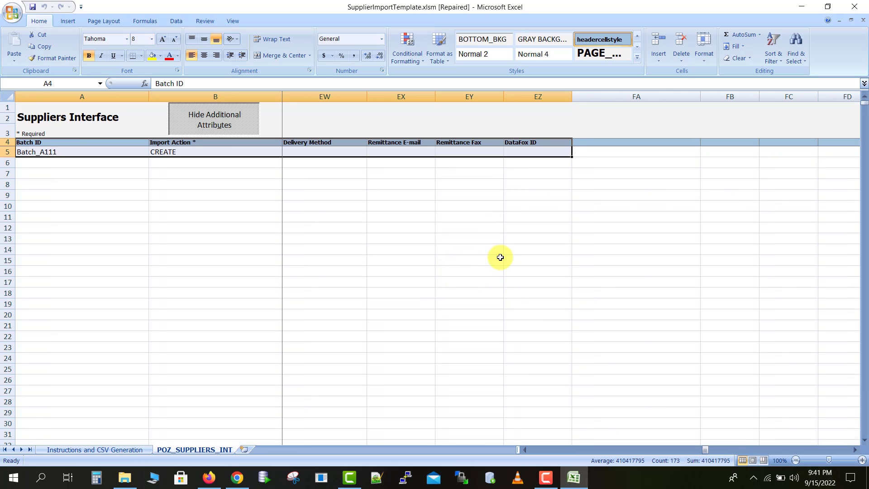
{"action": "left_click", "coordinate": [500, 257]}
Step: Switch to Oracle Fusion Cloud Applications in Firefox and open Scheduled Processes under Tools
{"action": "left_click", "coordinate": [217, 484]}
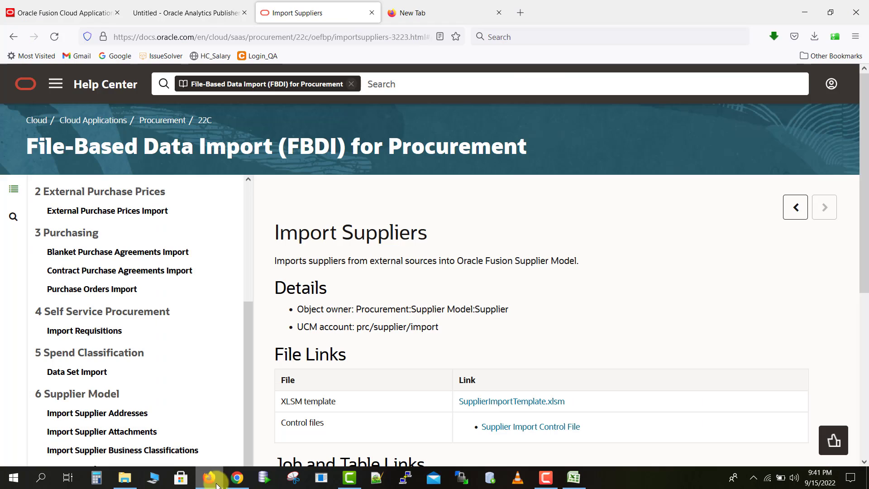
{"action": "left_click", "coordinate": [71, 7]}
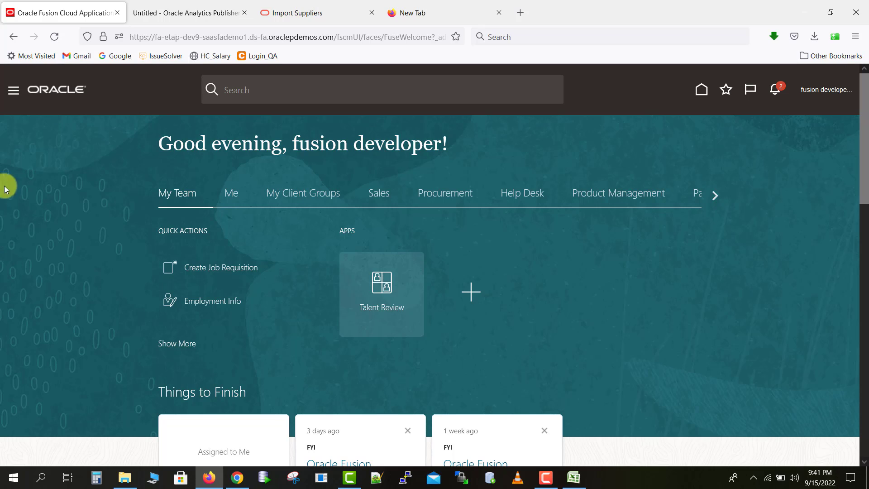
{"action": "left_click", "coordinate": [12, 94]}
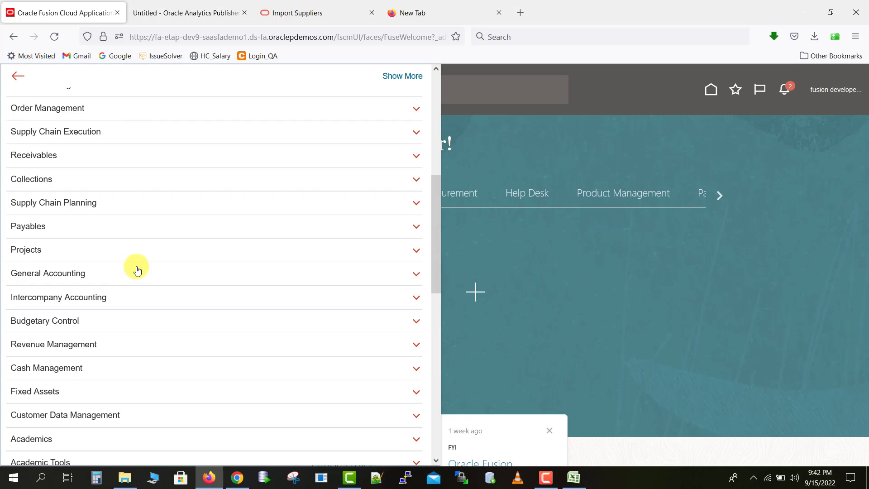
{"action": "scroll", "coordinate": [136, 270], "scroll_direction": "down", "scroll_amount": 5}
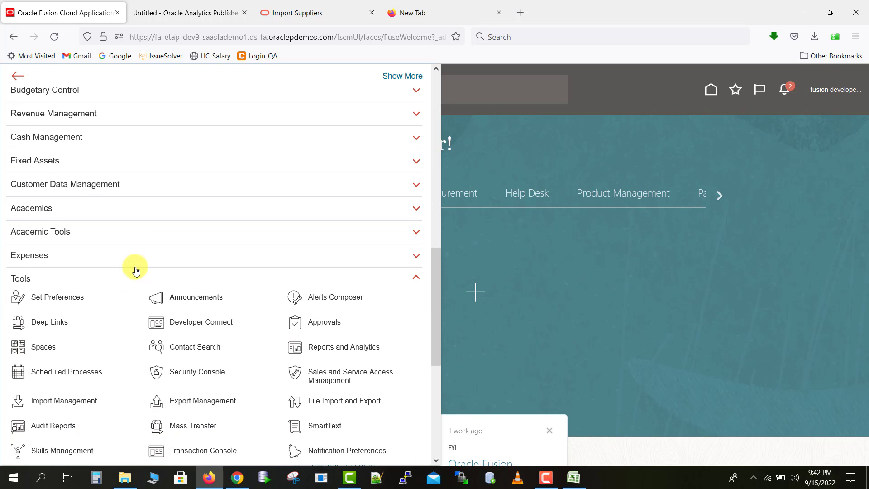
{"action": "scroll", "coordinate": [136, 271], "scroll_direction": "down", "scroll_amount": 2}
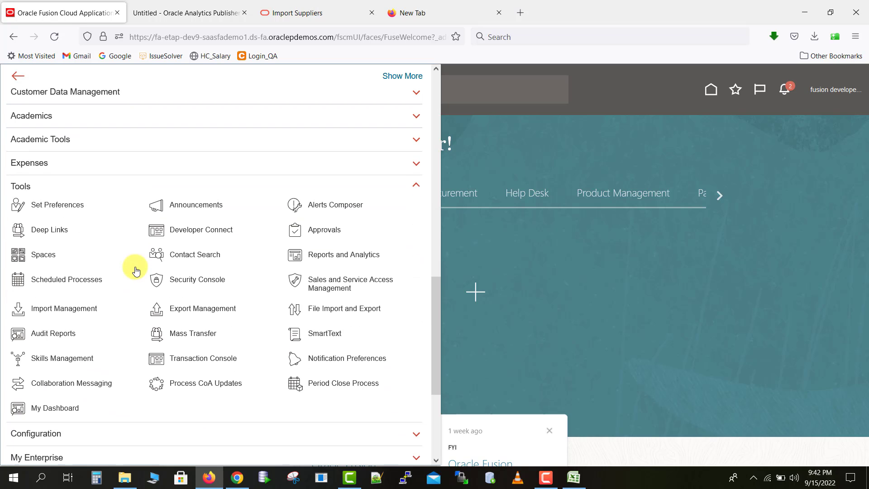
{"action": "left_click", "coordinate": [102, 281]}
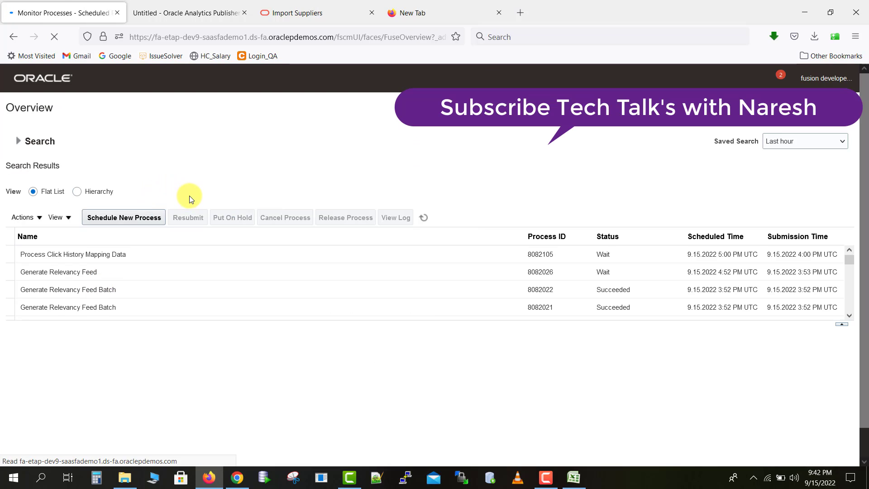
Step: Schedule a new process of type Job named Load Interface File for Import and open its process details
{"action": "left_click", "coordinate": [139, 221]}
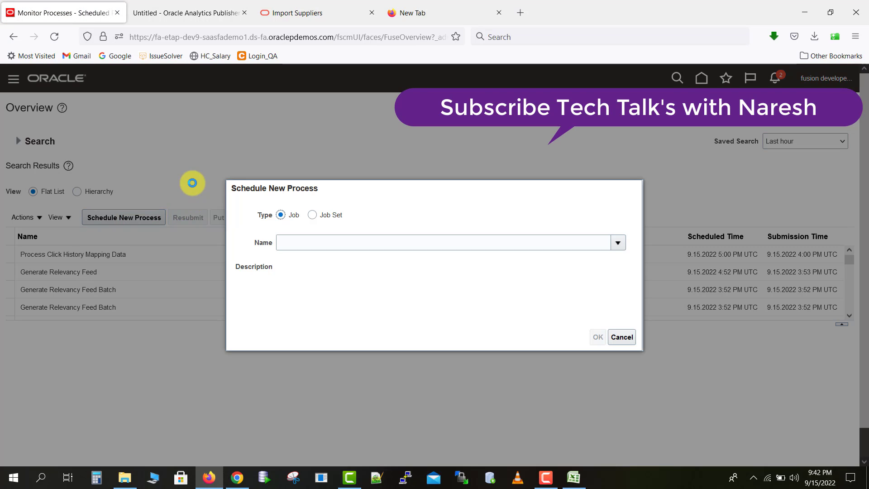
{"action": "left_click", "coordinate": [311, 241]}
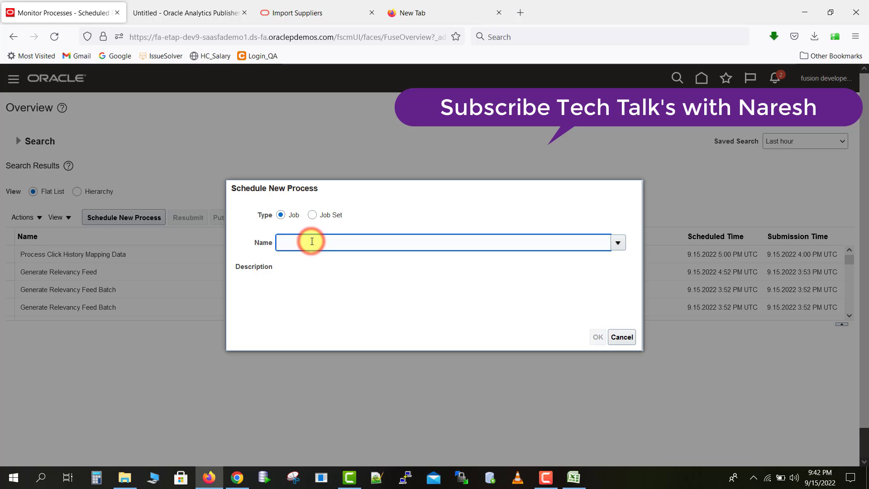
{"action": "left_click", "coordinate": [311, 241]}
{"action": "left_click", "coordinate": [311, 241]}
{"action": "left_click", "coordinate": [314, 279]}
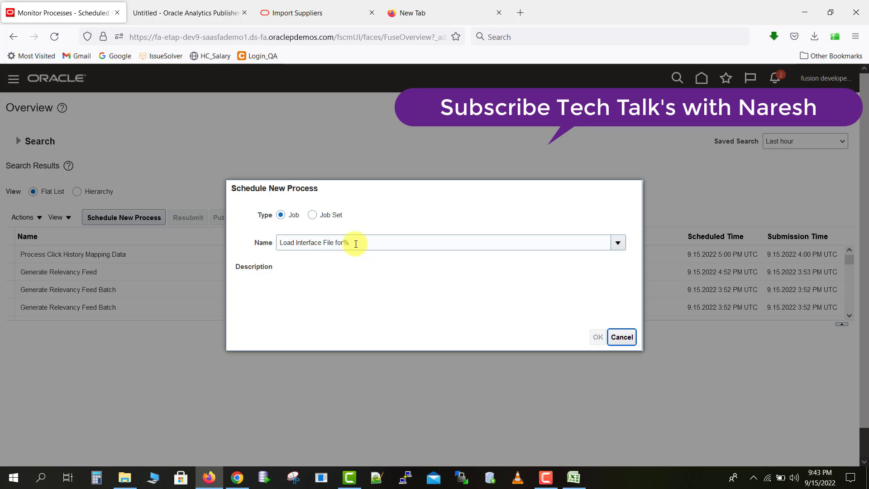
{"action": "key", "text": "Tab"}
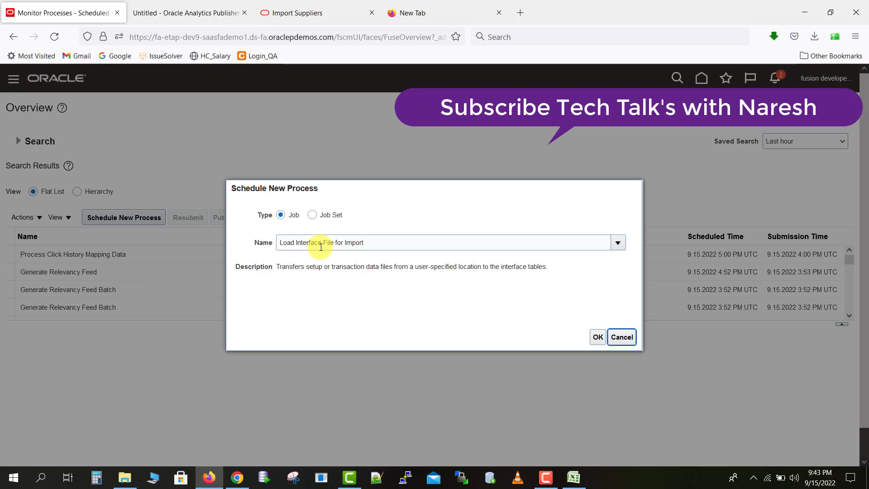
{"action": "left_click", "coordinate": [597, 337]}
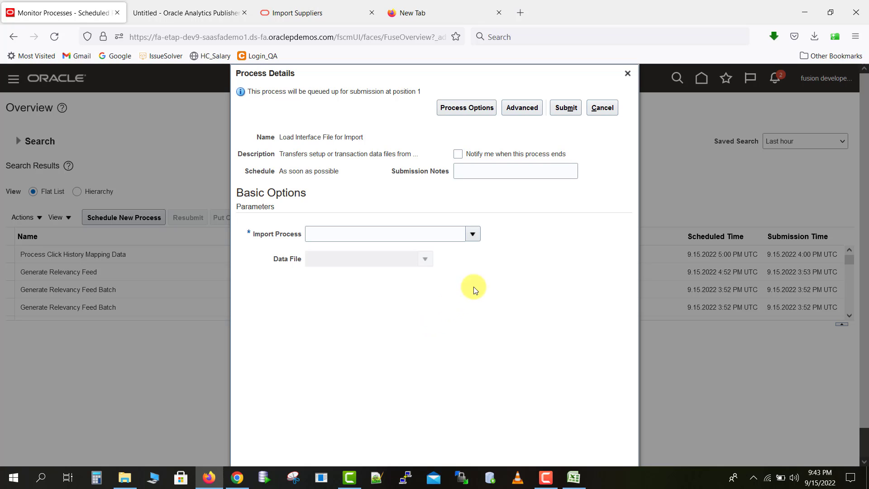
Step: Choose Import Suppliers as the Import Process parameter for the load
{"action": "left_click", "coordinate": [470, 237]}
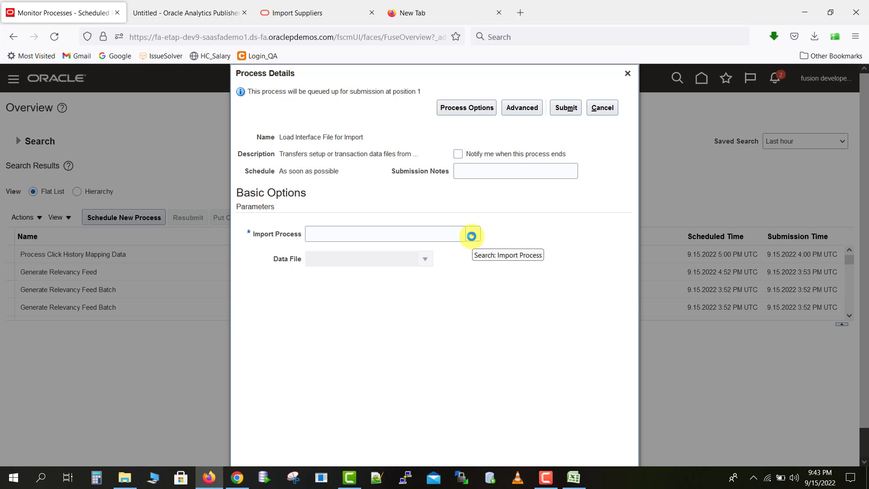
{"action": "left_click", "coordinate": [471, 236]}
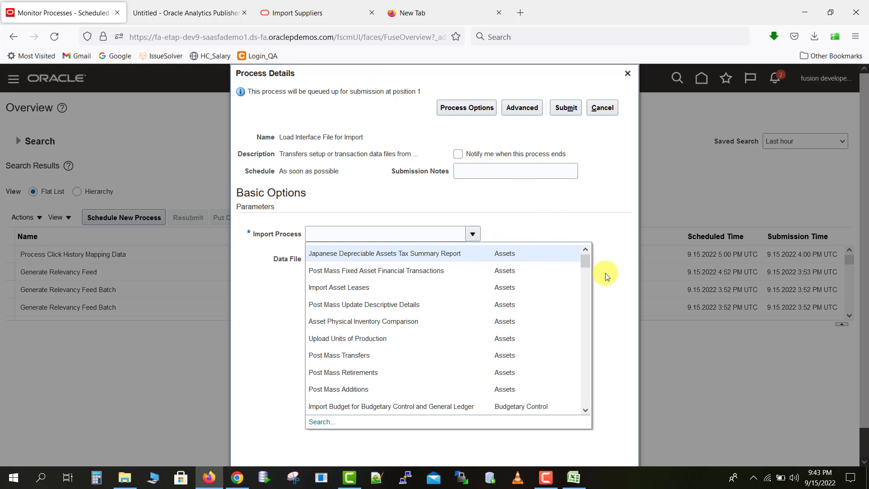
{"action": "left_click_drag", "start_coordinate": [588, 256], "coordinate": [594, 345]}
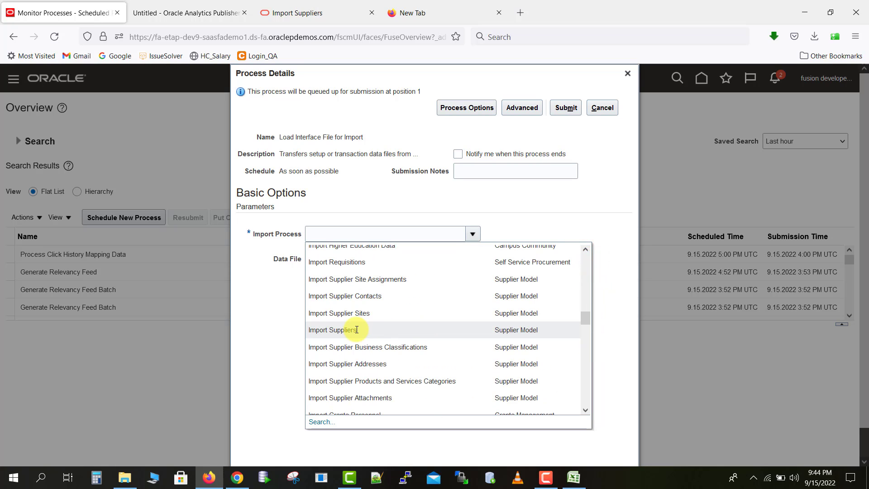
{"action": "left_click", "coordinate": [357, 330]}
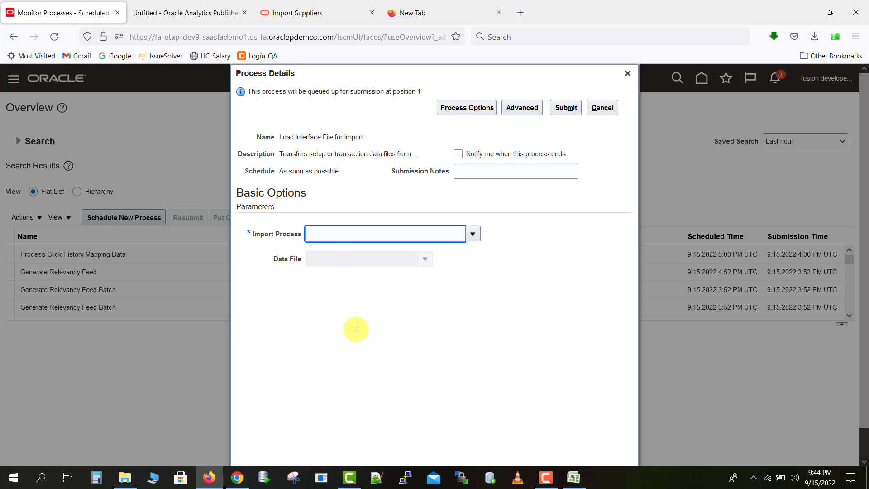
Step: Upload Supplier_FBDI_TECH.zip as the new Data File for the import process
{"action": "left_click", "coordinate": [371, 259]}
{"action": "left_click", "coordinate": [427, 258]}
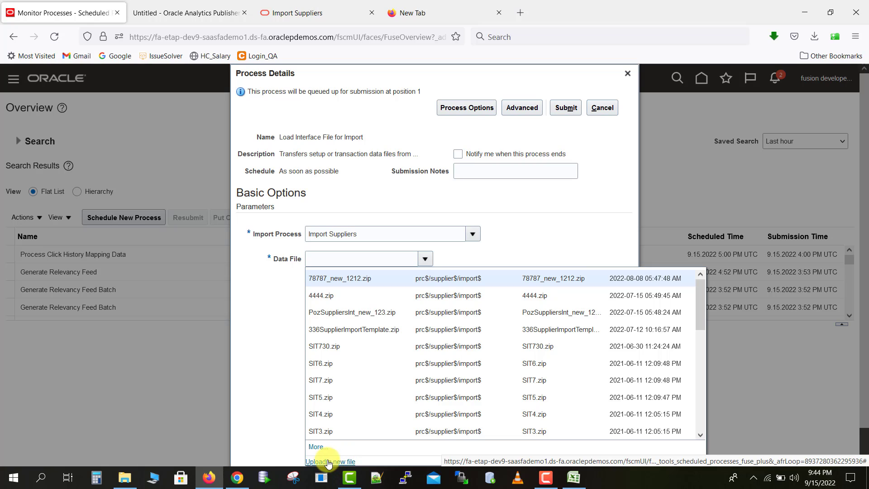
{"action": "left_click", "coordinate": [343, 462]}
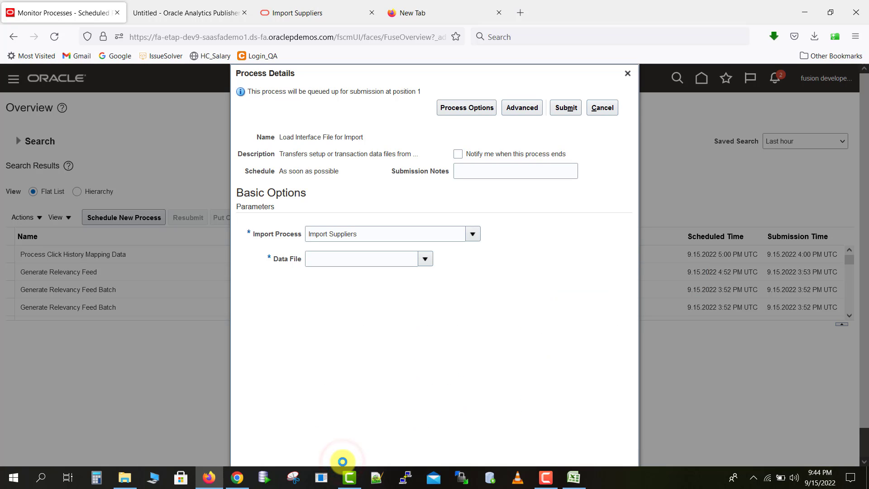
{"action": "left_click", "coordinate": [390, 263]}
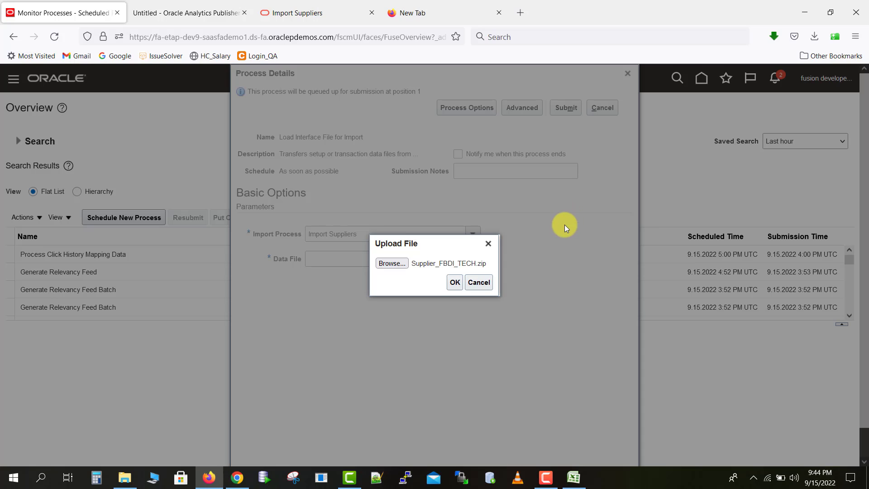
{"action": "left_click", "coordinate": [455, 283]}
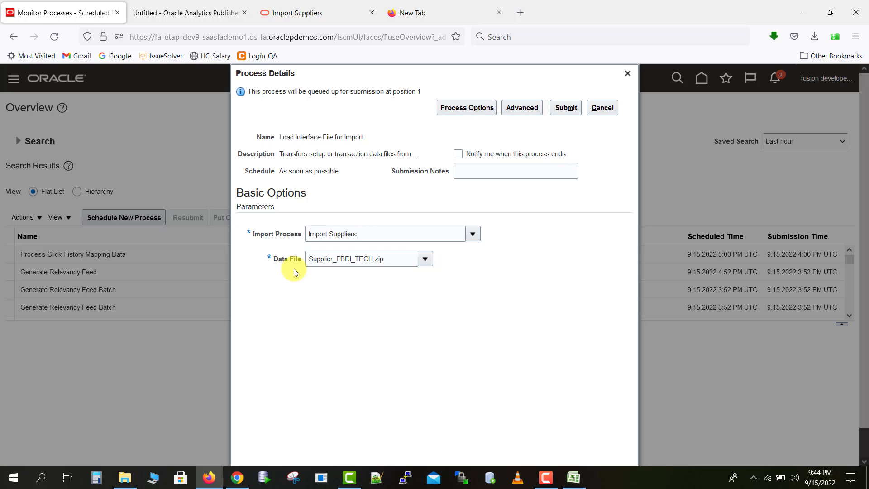
Step: Submit the Load Interface File for Import process, close the confirmation and refresh the scheduled process list
{"action": "left_click", "coordinate": [565, 108]}
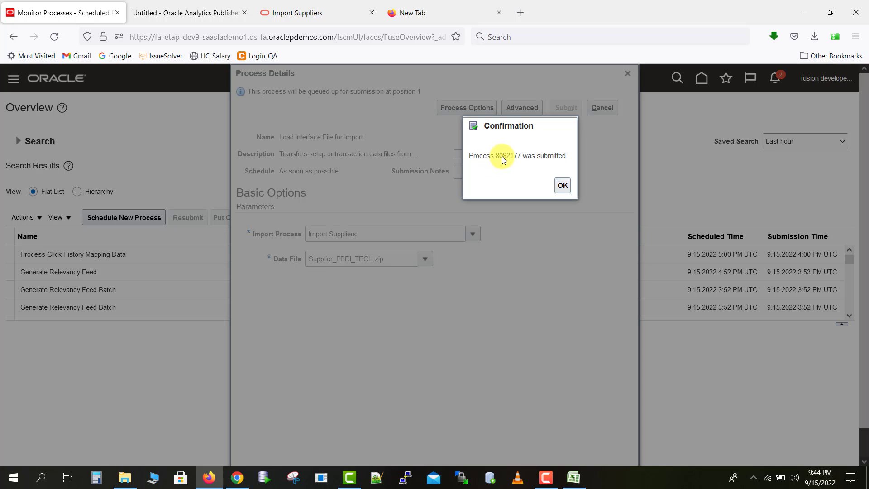
{"action": "left_click", "coordinate": [561, 186]}
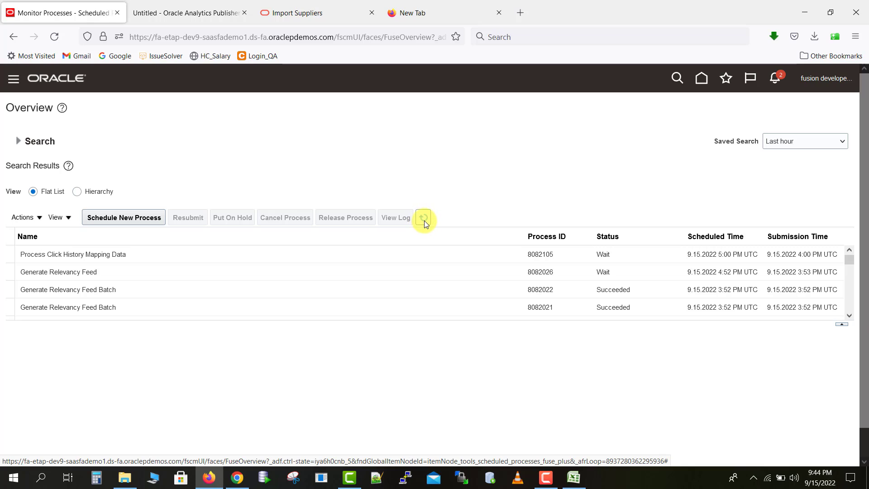
{"action": "left_click", "coordinate": [424, 218]}
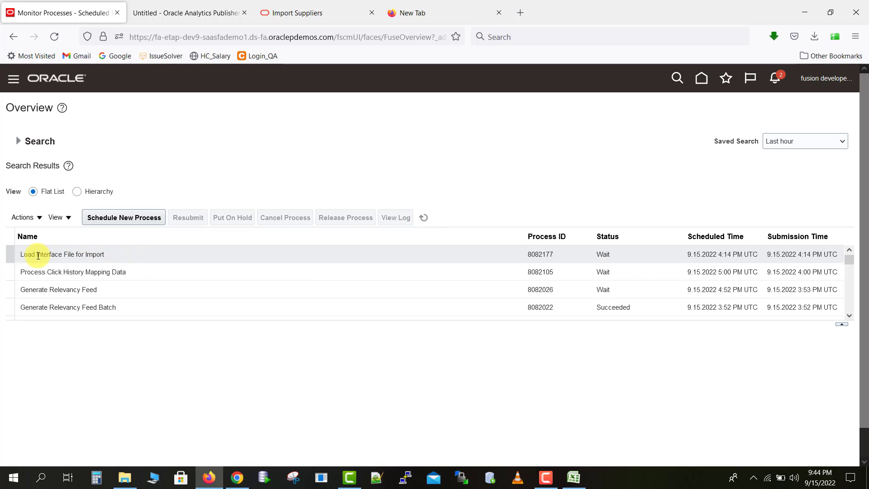
Step: Refresh the scheduled process list repeatedly to check the status of the Load Interface File for Import process
{"action": "left_click", "coordinate": [22, 255]}
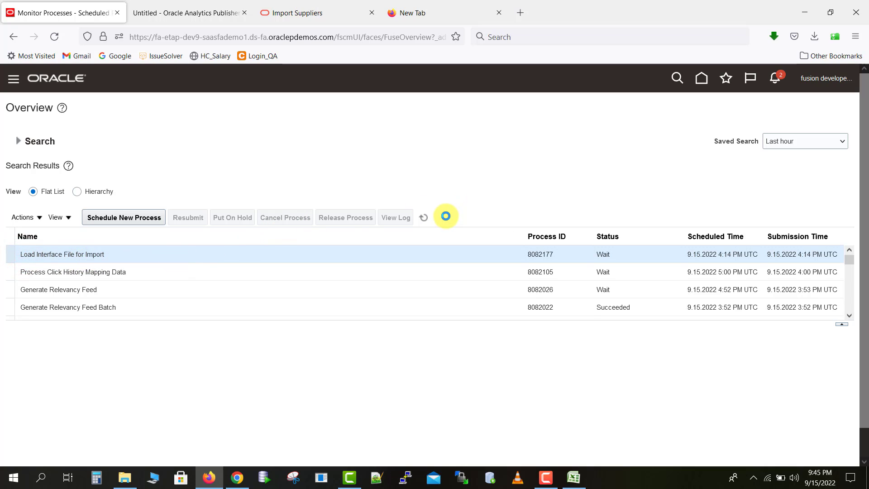
{"action": "left_click", "coordinate": [425, 217]}
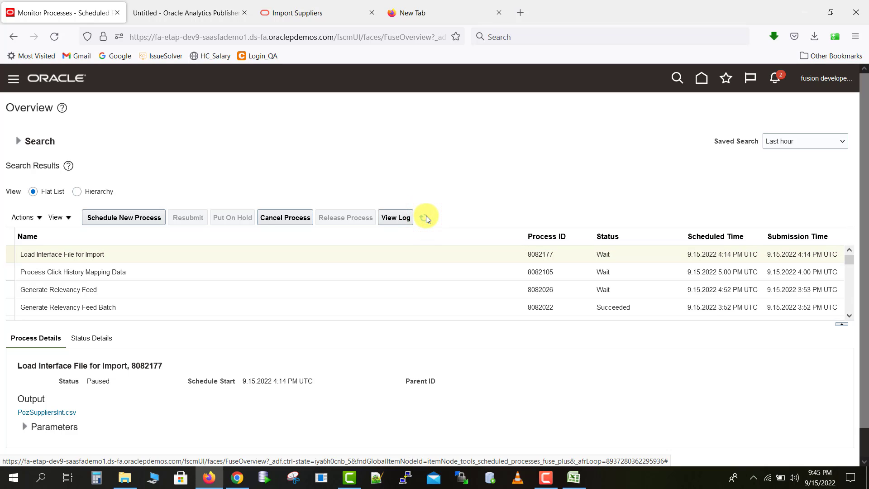
{"action": "left_click", "coordinate": [425, 218]}
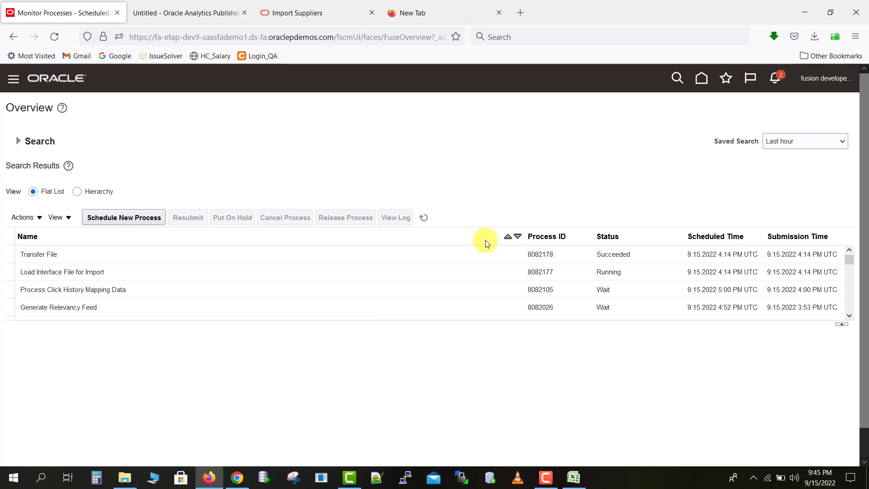
{"action": "left_click", "coordinate": [424, 219]}
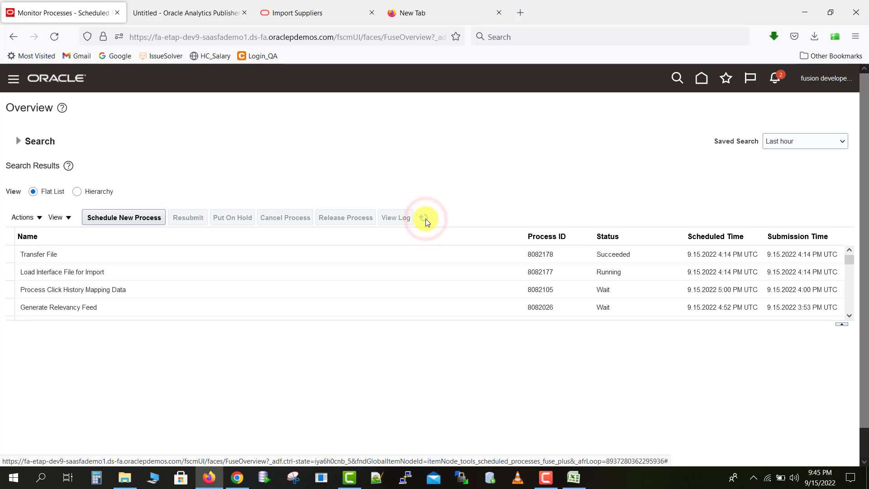
{"action": "left_click", "coordinate": [426, 219]}
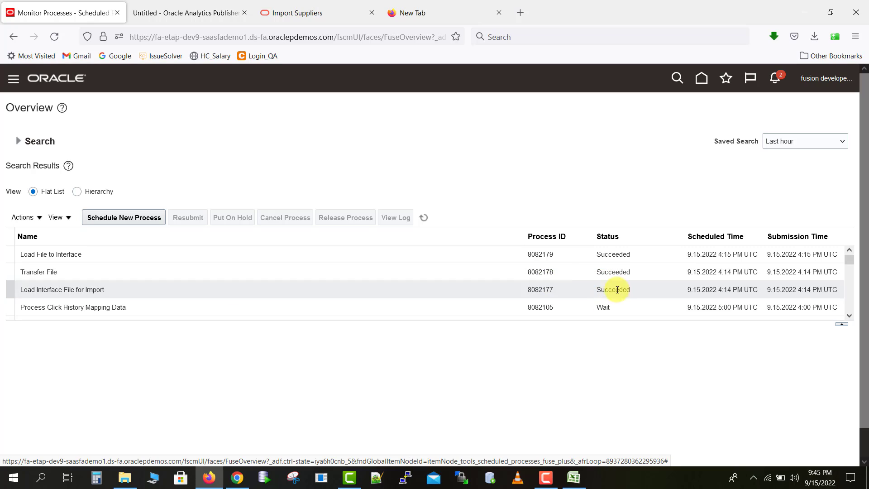
{"action": "left_click", "coordinate": [427, 220]}
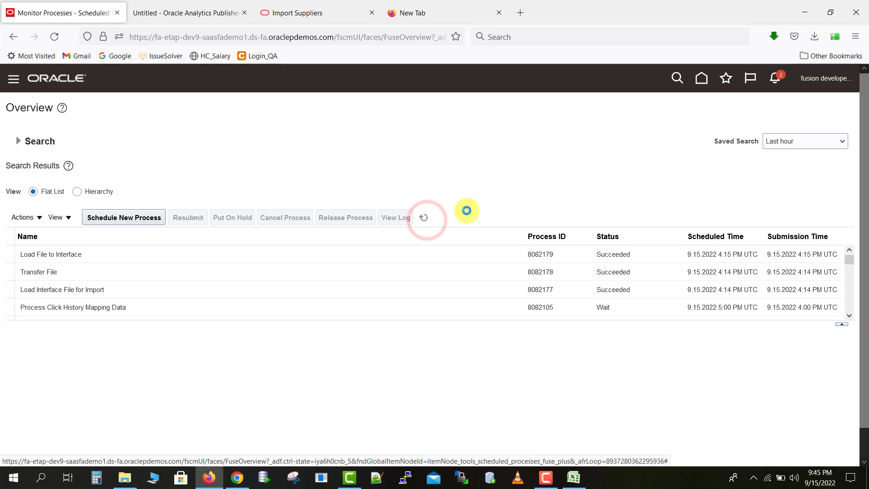
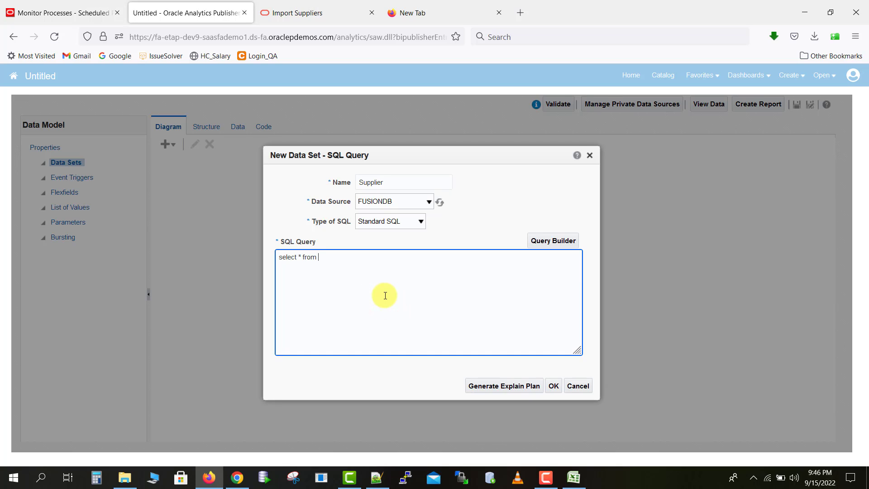
Step: Complete the Supplier data set's SQL query as "select * from POZ_SUPPLIERS_INT order by creation_date desc" and save the data set
{"action": "type", "text": "POZ_SUPPLIERS_INT"}
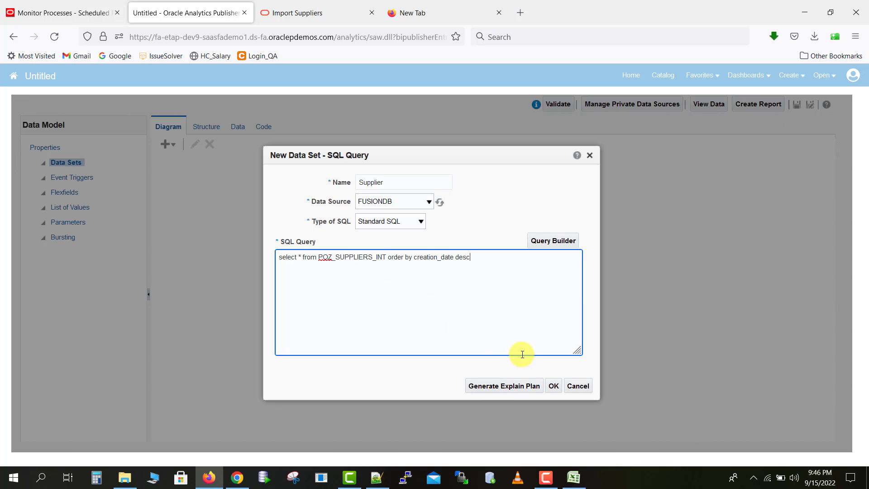
{"action": "left_click", "coordinate": [554, 386]}
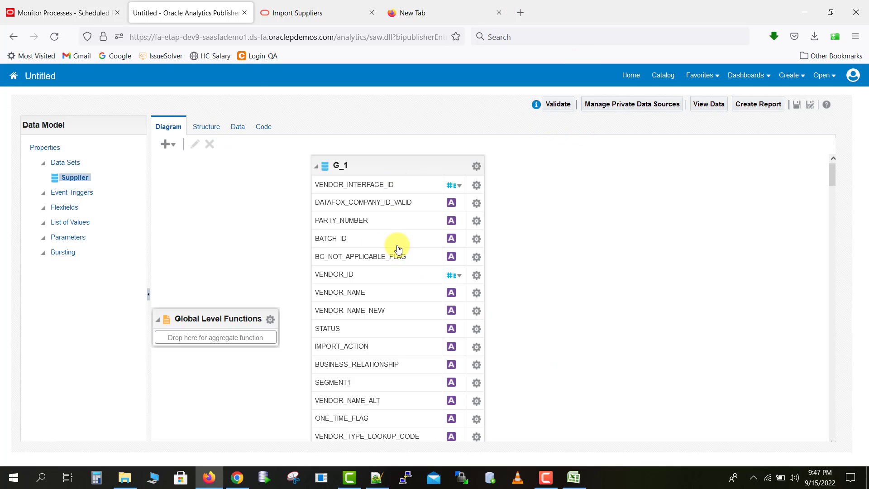
Step: View 5 rows of the supplier data set as a table and examine the batch ID and vendor name of the newest record
{"action": "left_click", "coordinate": [237, 128]}
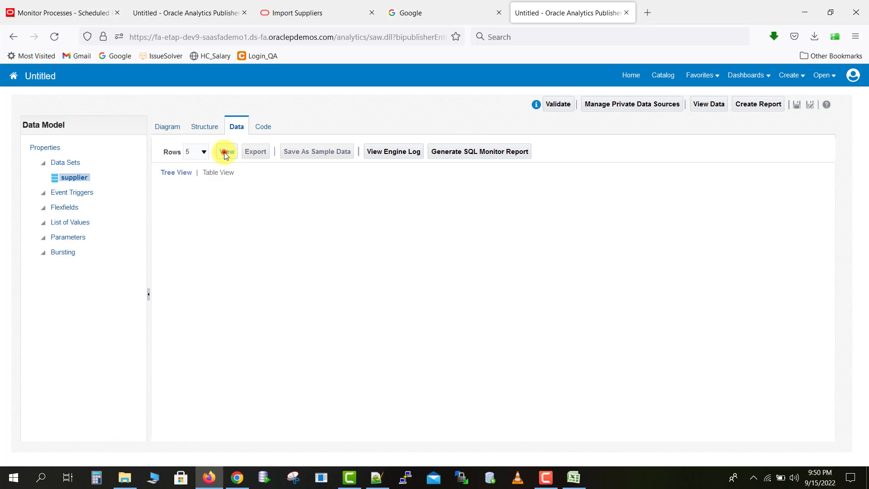
{"action": "left_click", "coordinate": [225, 151]}
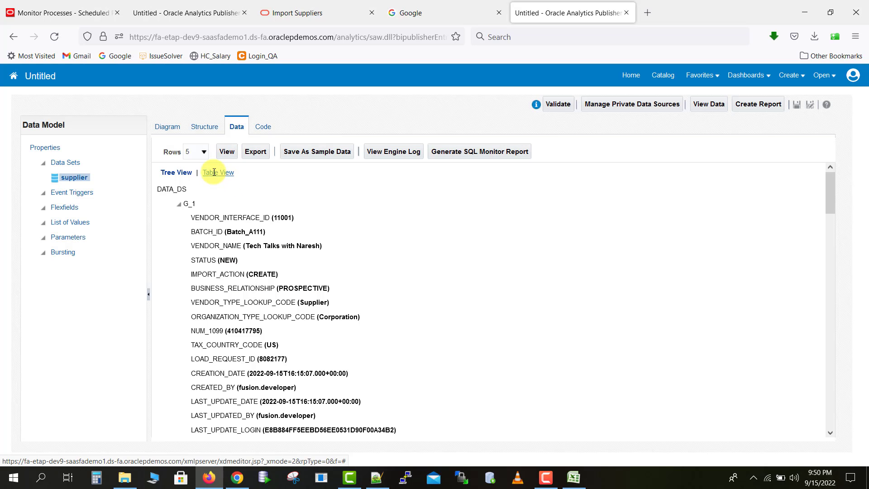
{"action": "left_click", "coordinate": [214, 173]}
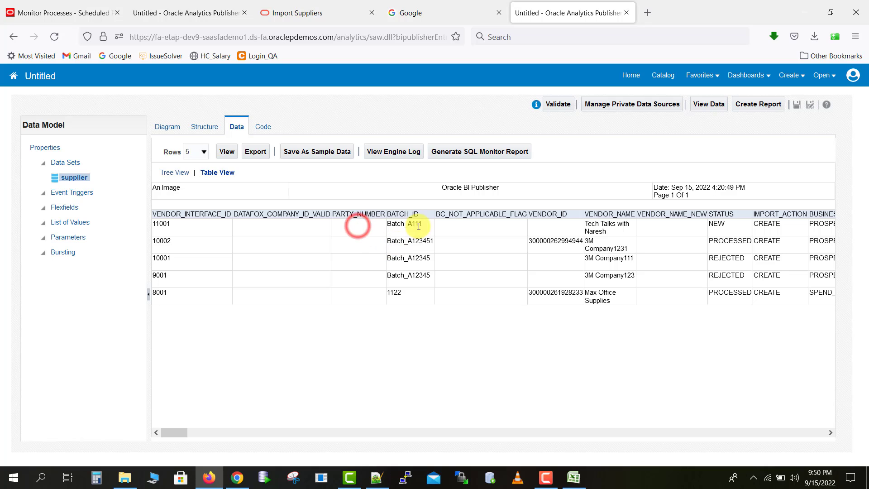
{"action": "left_click_drag", "start_coordinate": [421, 224], "coordinate": [388, 225]}
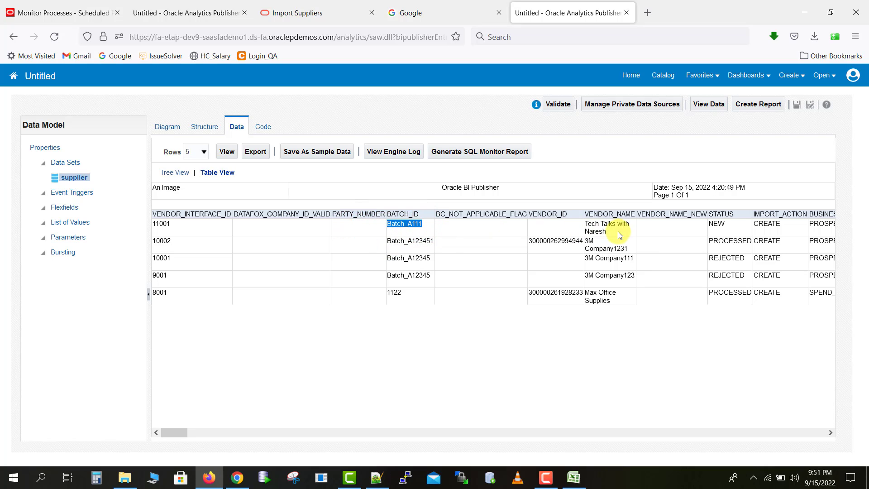
{"action": "left_click_drag", "start_coordinate": [585, 224], "coordinate": [603, 232]}
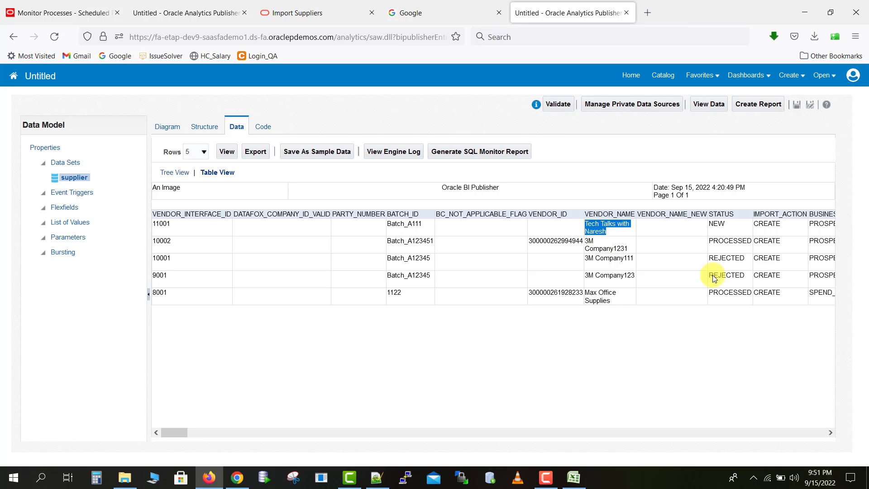
Step: Return to the scheduled processes, schedule a new Job named Import Suppliers and open its process details
{"action": "left_click", "coordinate": [61, 7]}
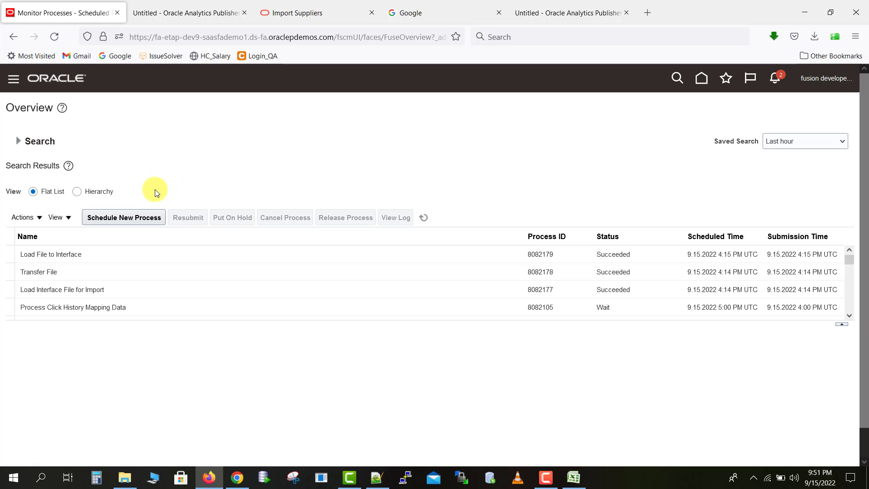
{"action": "left_click", "coordinate": [111, 220]}
{"action": "left_click_drag", "start_coordinate": [376, 243], "coordinate": [271, 241]}
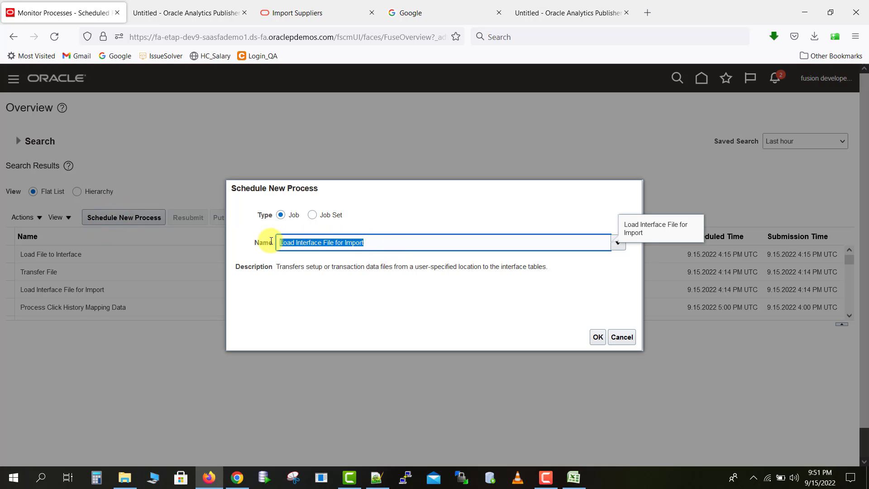
{"action": "key", "text": "BackSpace"}
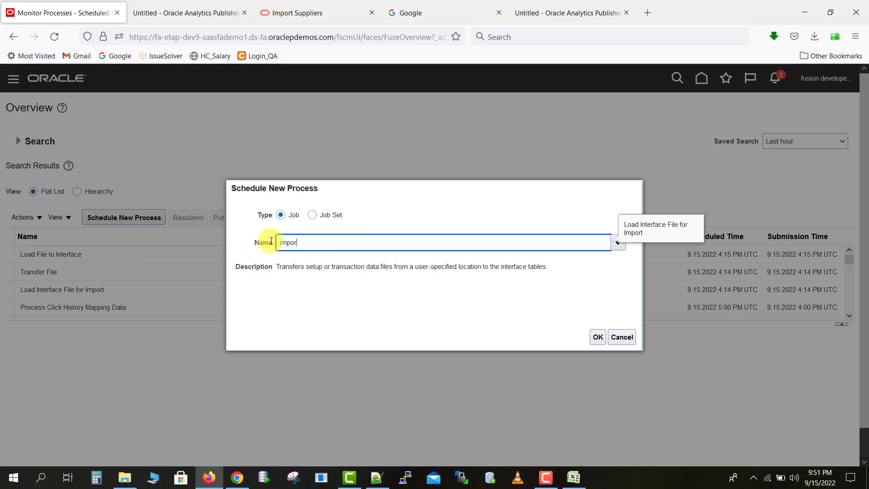
{"action": "type", "text": "impor"}
{"action": "key", "text": "Tab"}
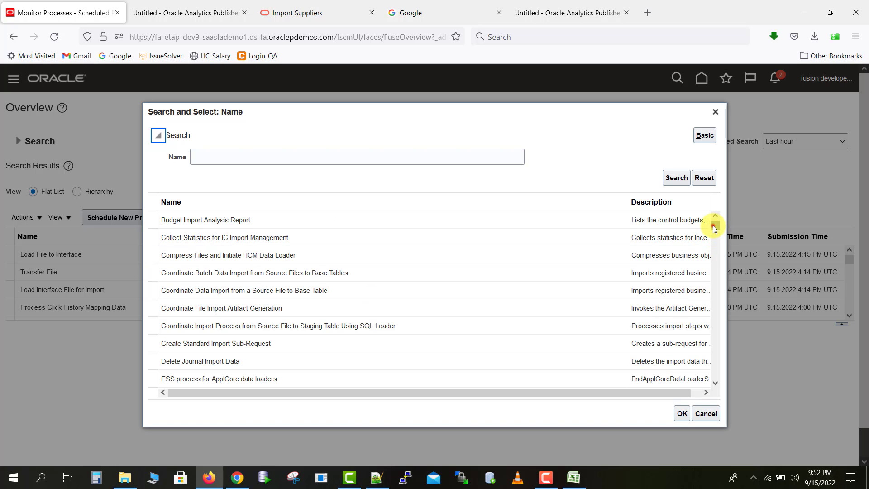
{"action": "left_click_drag", "start_coordinate": [712, 226], "coordinate": [717, 240]}
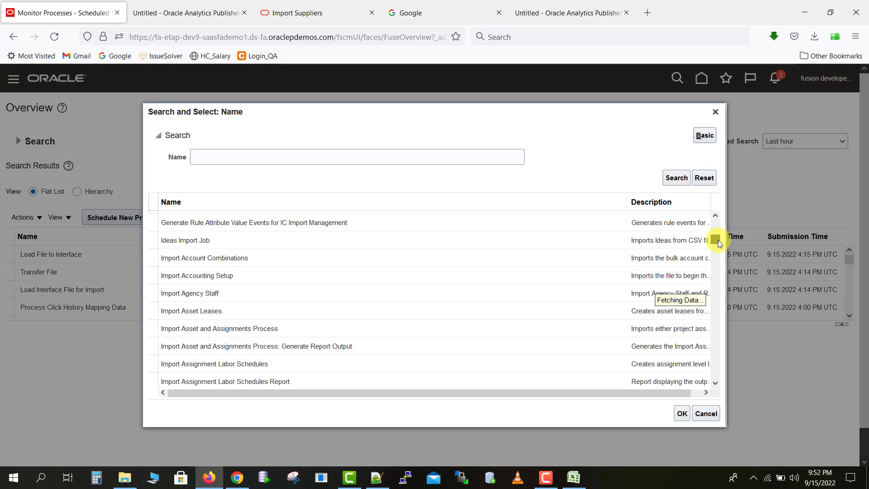
{"action": "left_click", "coordinate": [718, 247]}
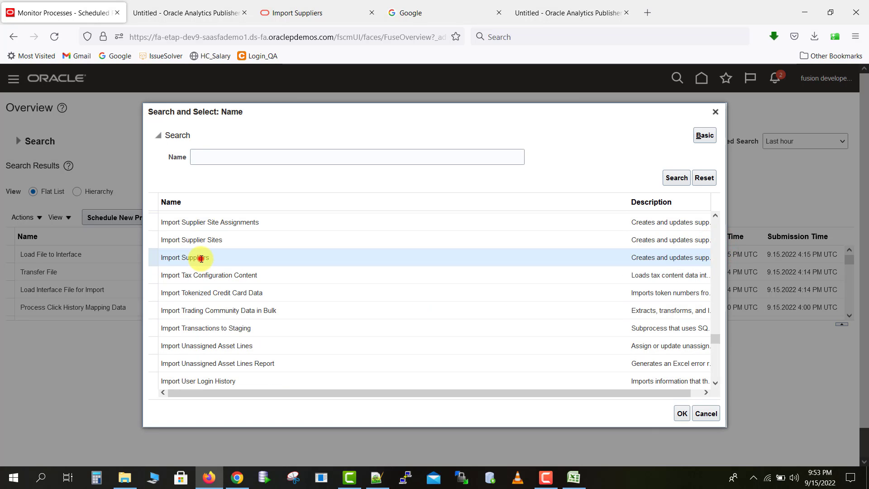
{"action": "left_click", "coordinate": [201, 258]}
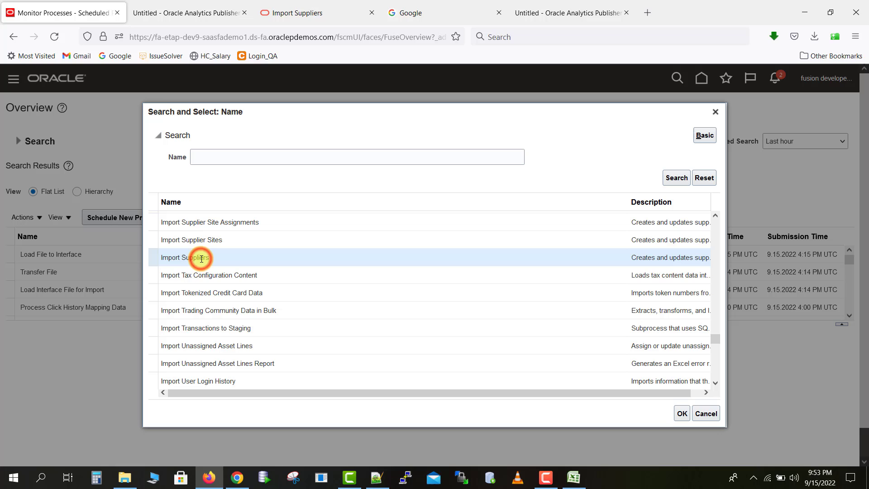
{"action": "left_click", "coordinate": [681, 412]}
{"action": "left_click", "coordinate": [598, 337]}
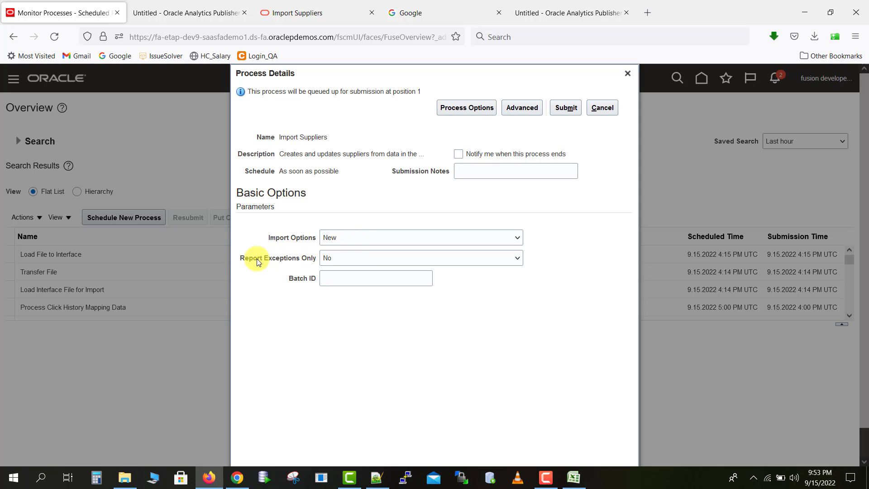
Step: Set the Batch ID parameter to Batch_A111, submit the Import Suppliers process and close the confirmation
{"action": "left_click", "coordinate": [339, 278]}
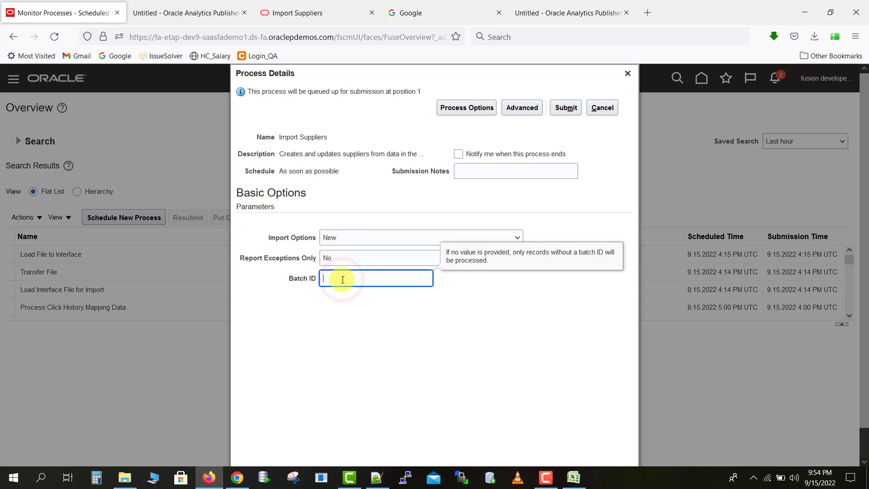
{"action": "type", "text": "Batch_A111"}
{"action": "left_click", "coordinate": [422, 337]}
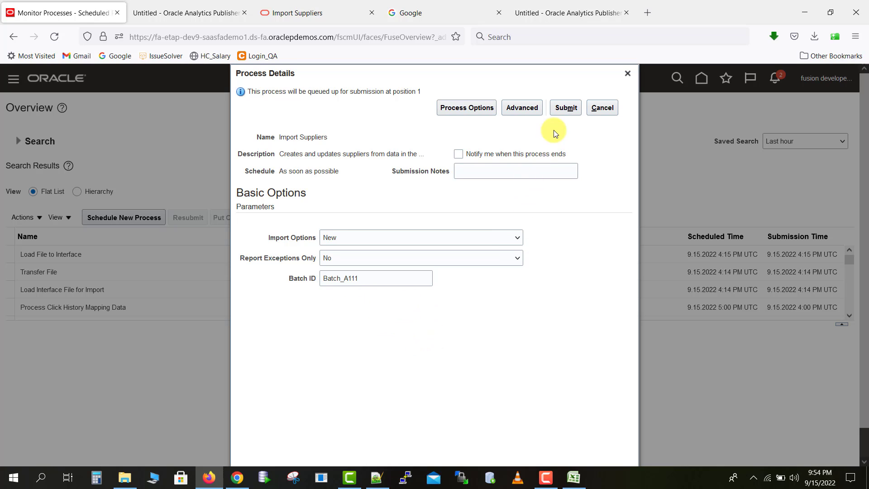
{"action": "left_click", "coordinate": [561, 109]}
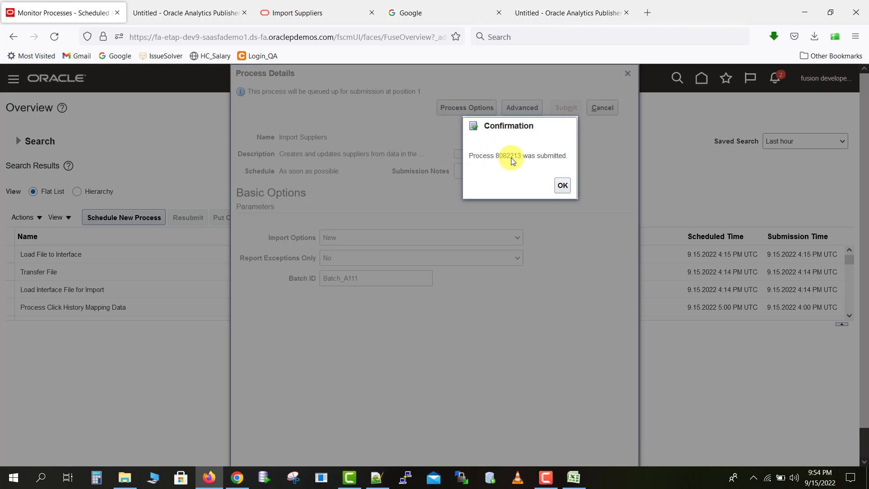
{"action": "left_click", "coordinate": [497, 156]}
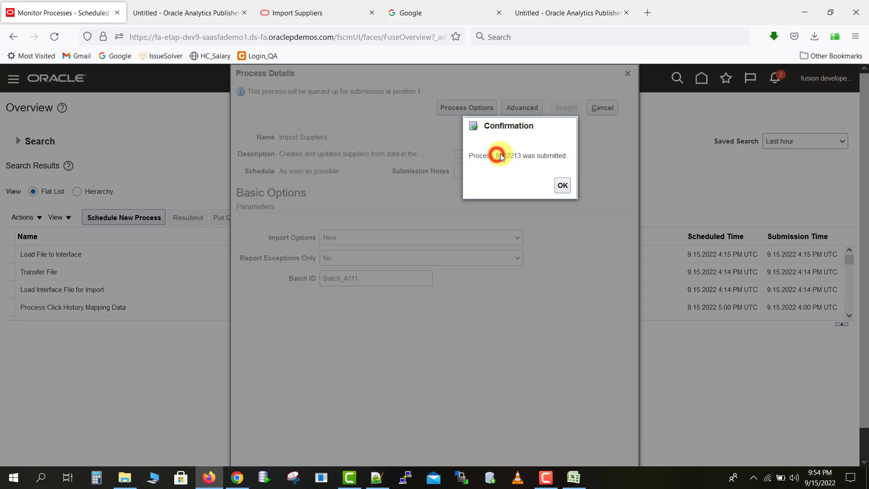
{"action": "left_click", "coordinate": [564, 187]}
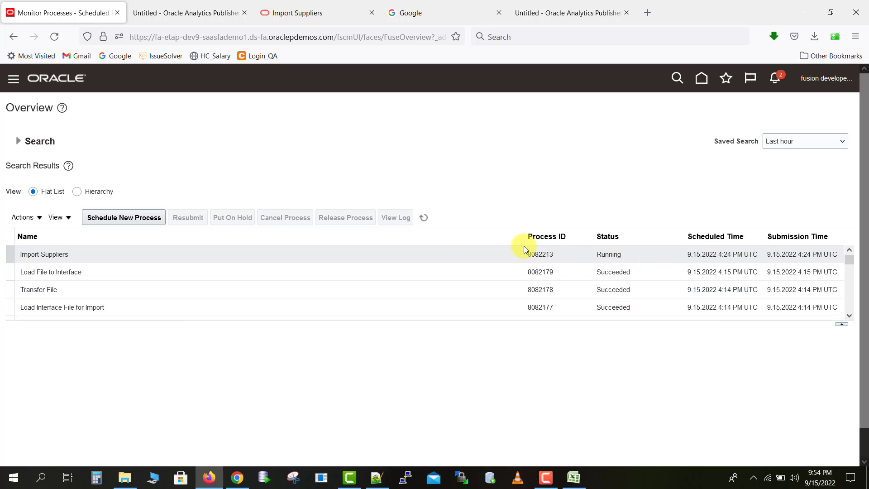
Step: Refresh the scheduled process list to check the status of the Import Suppliers process
{"action": "left_click", "coordinate": [423, 218]}
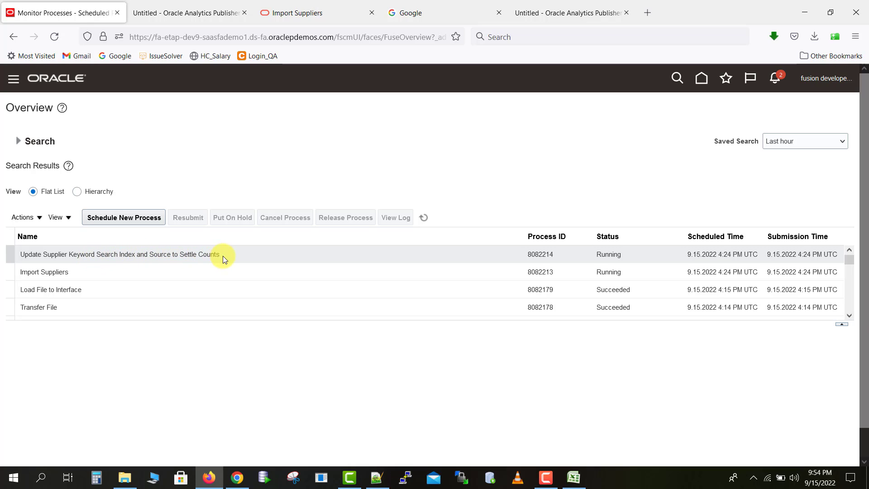
{"action": "left_click", "coordinate": [428, 219]}
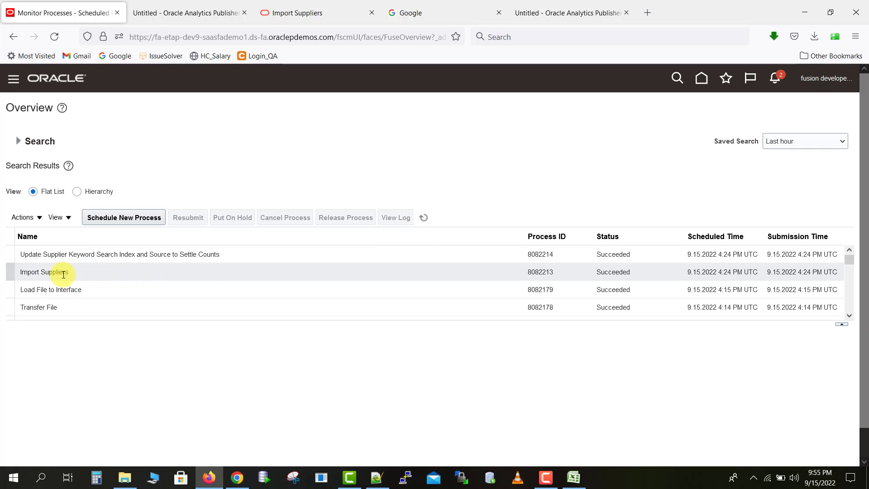
{"action": "left_click", "coordinate": [91, 276]}
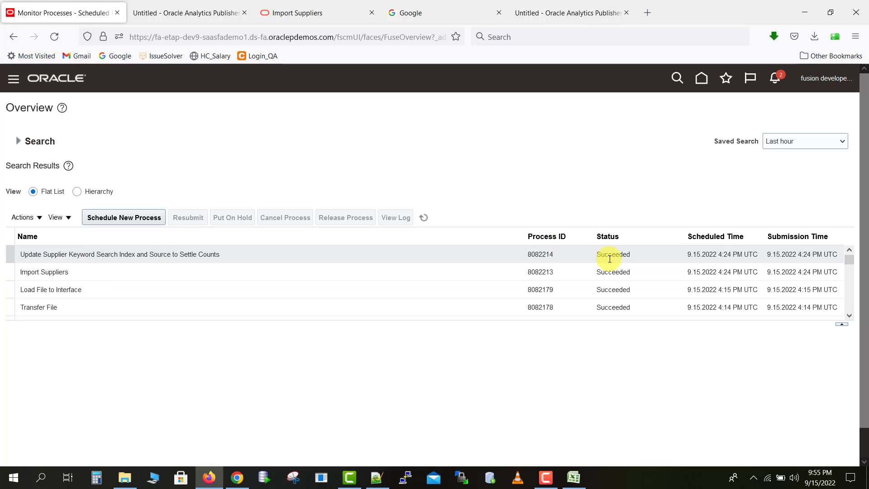
Step: Show the details of the Import Suppliers process and open Report_8082213.pdf from its attachments
{"action": "left_click", "coordinate": [62, 273]}
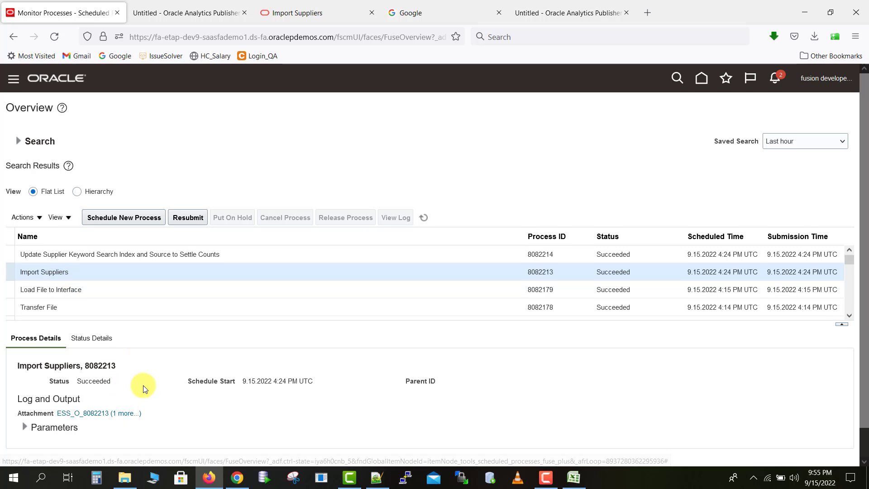
{"action": "scroll", "coordinate": [144, 384], "scroll_direction": "down", "scroll_amount": 1}
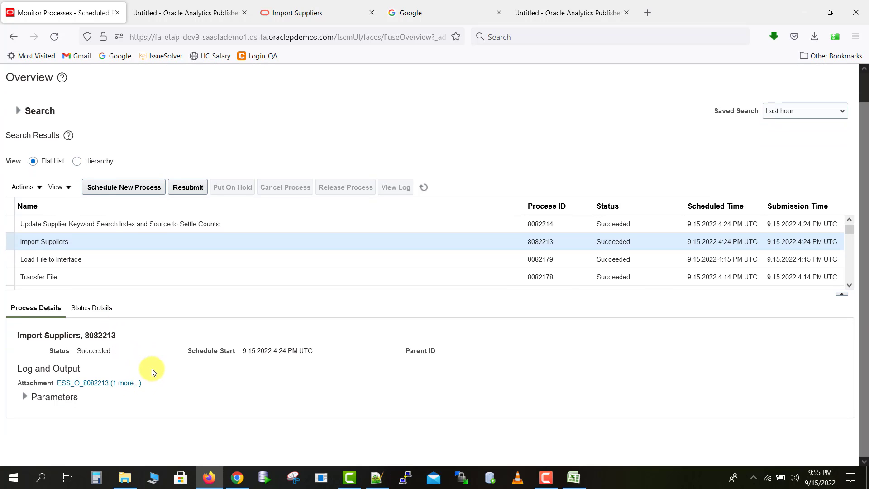
{"action": "left_click", "coordinate": [125, 384]}
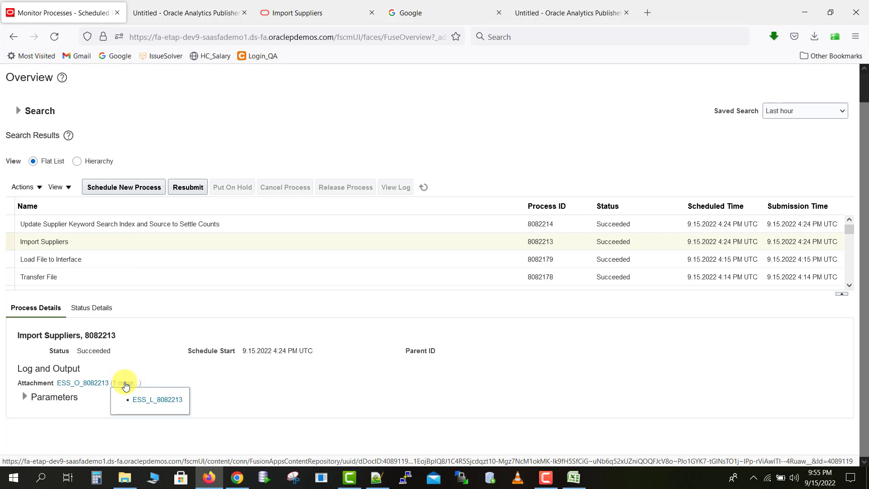
{"action": "left_click", "coordinate": [136, 383]}
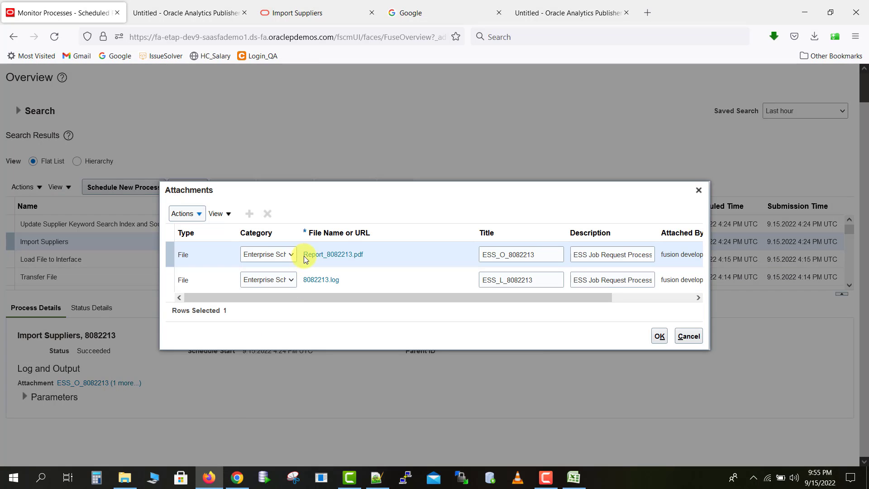
{"action": "left_click", "coordinate": [333, 254]}
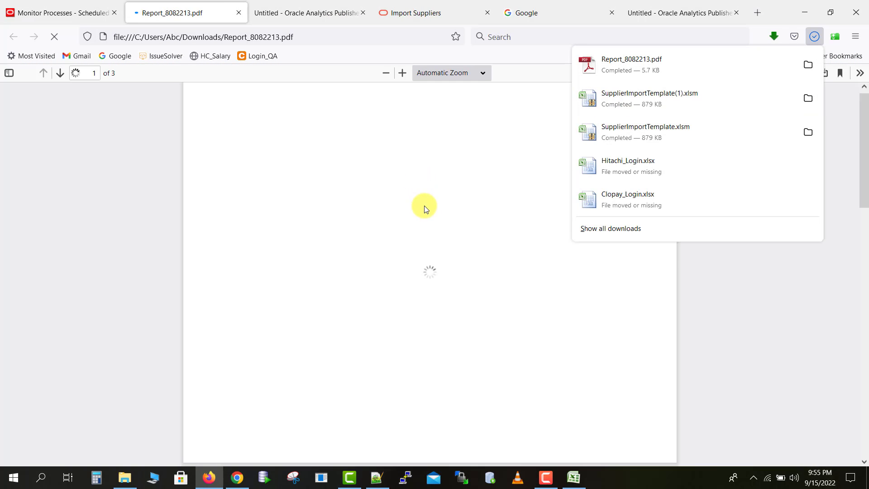
Step: Review the import summary in the supplier report, and read the process log 8082213.log before closing it and the attachments
{"action": "left_click", "coordinate": [313, 293]}
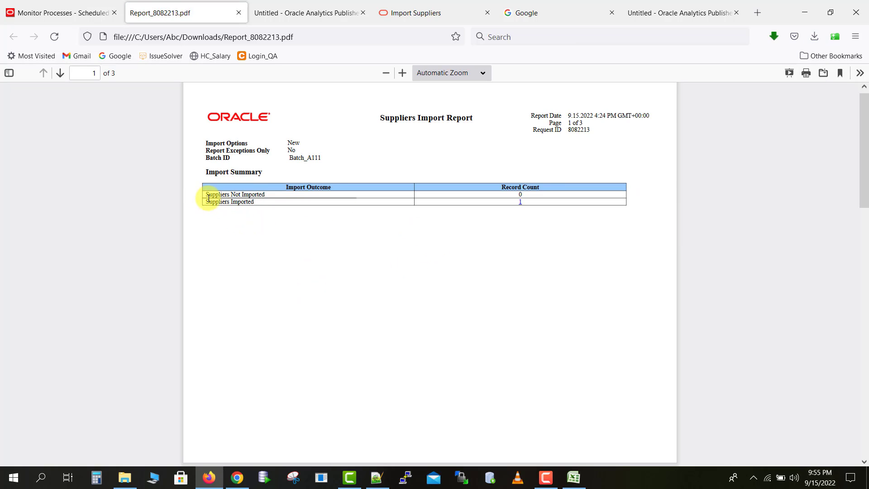
{"action": "left_click_drag", "start_coordinate": [207, 194], "coordinate": [317, 196]}
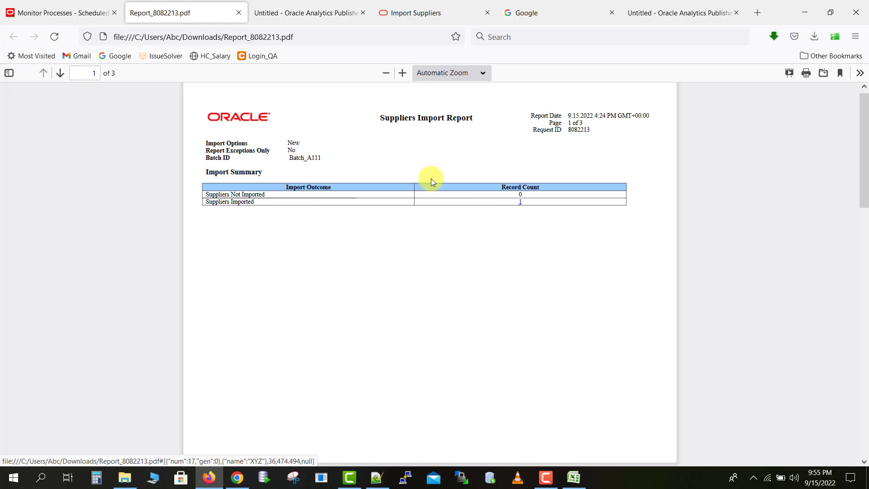
{"action": "left_click", "coordinate": [97, 11]}
{"action": "left_click", "coordinate": [323, 280]}
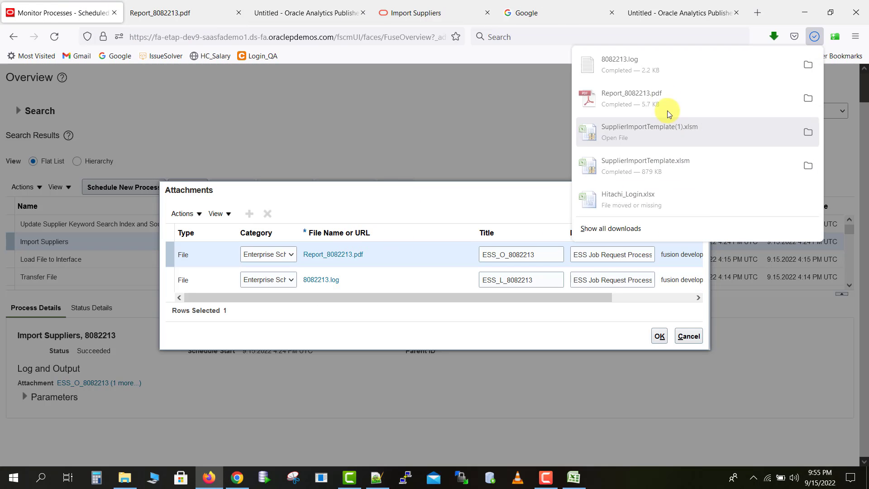
{"action": "left_click", "coordinate": [637, 73]}
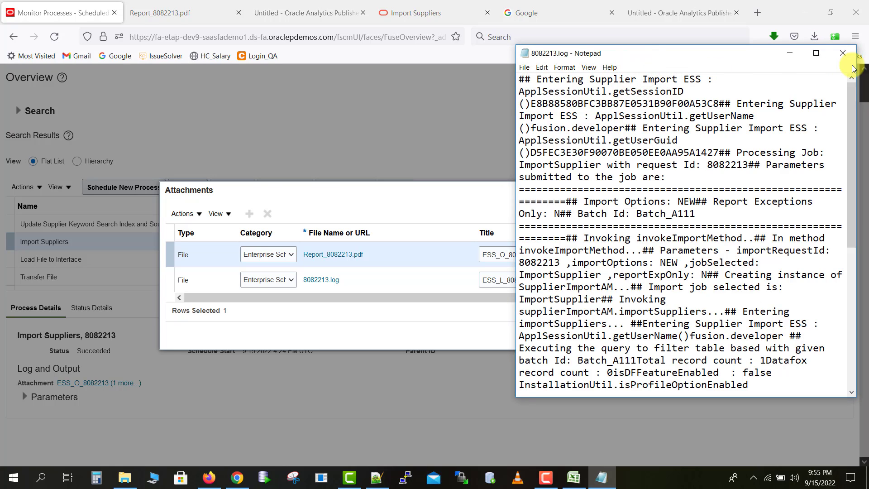
{"action": "left_click", "coordinate": [816, 54]}
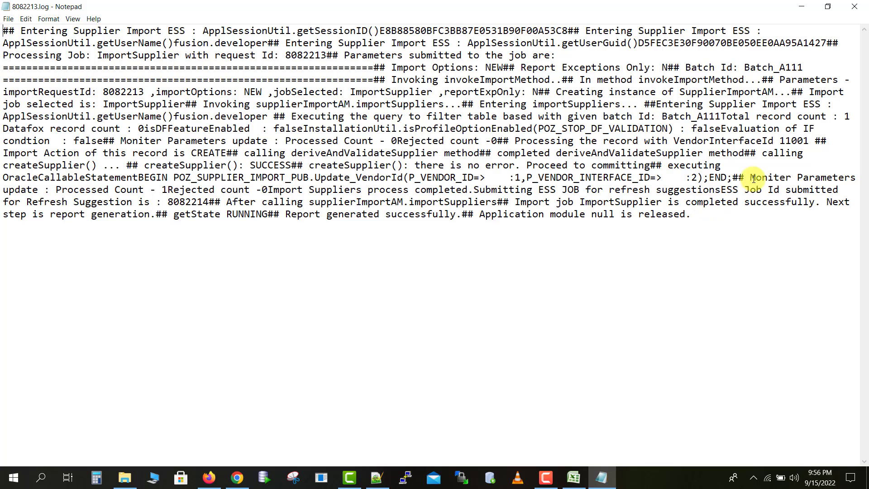
{"action": "left_click", "coordinate": [864, 5]}
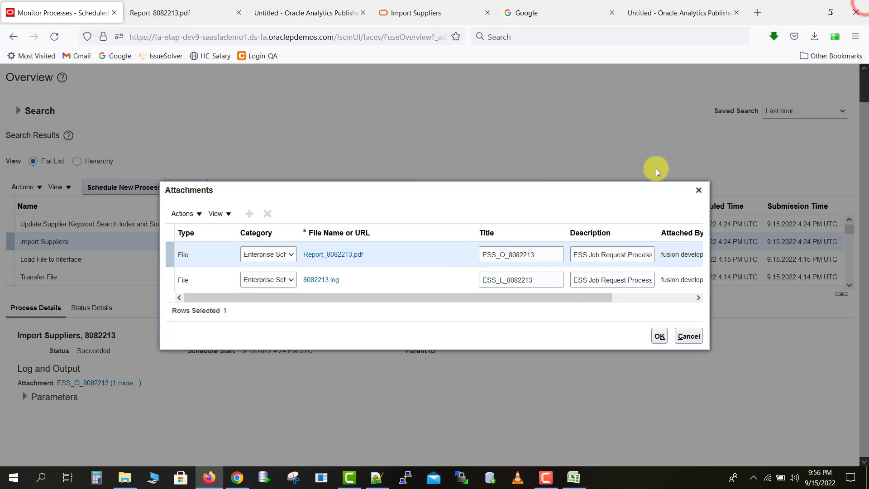
{"action": "left_click", "coordinate": [646, 188]}
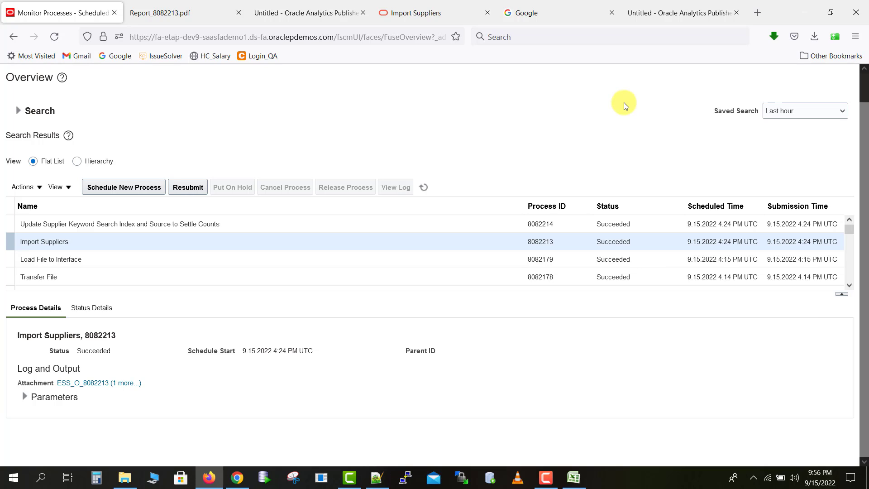
Step: In the Oracle Analytics Publisher data model, change the supplier data set's query to select * from HZ_PARTIES where PARTY_NAME like '%Tech%'
{"action": "left_click", "coordinate": [666, 16]}
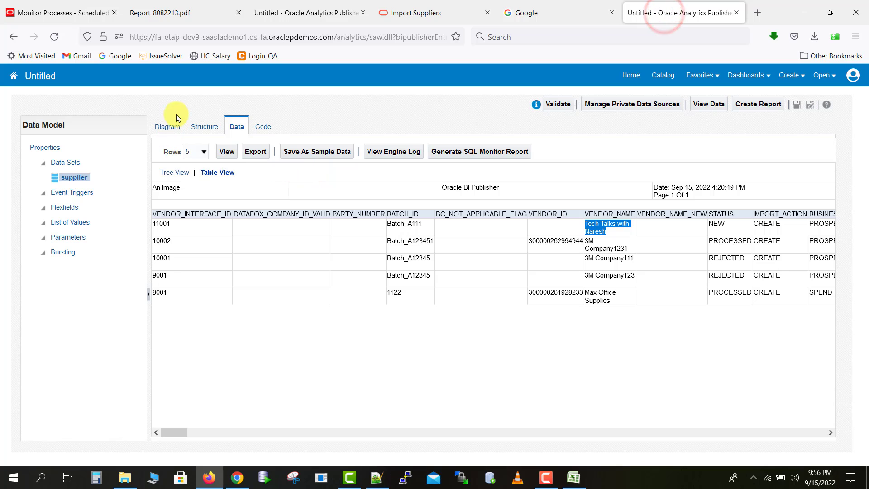
{"action": "left_click", "coordinate": [161, 129]}
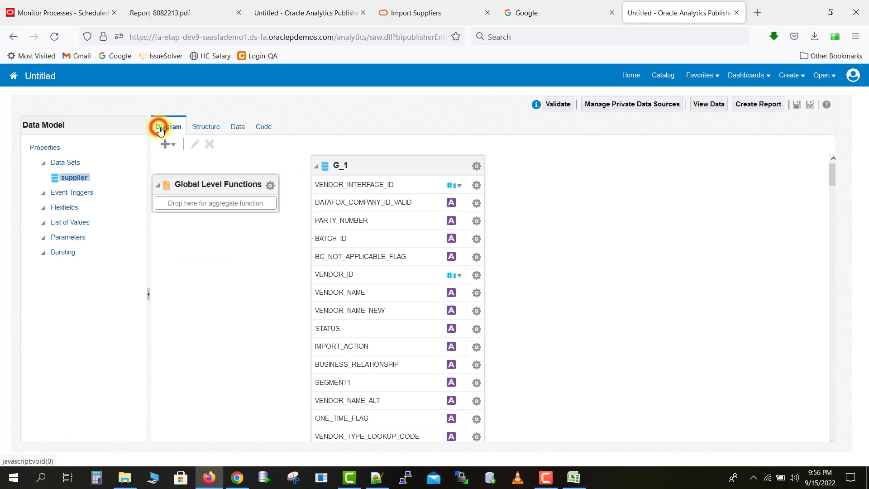
{"action": "left_click", "coordinate": [370, 164]}
{"action": "left_click", "coordinate": [194, 144]}
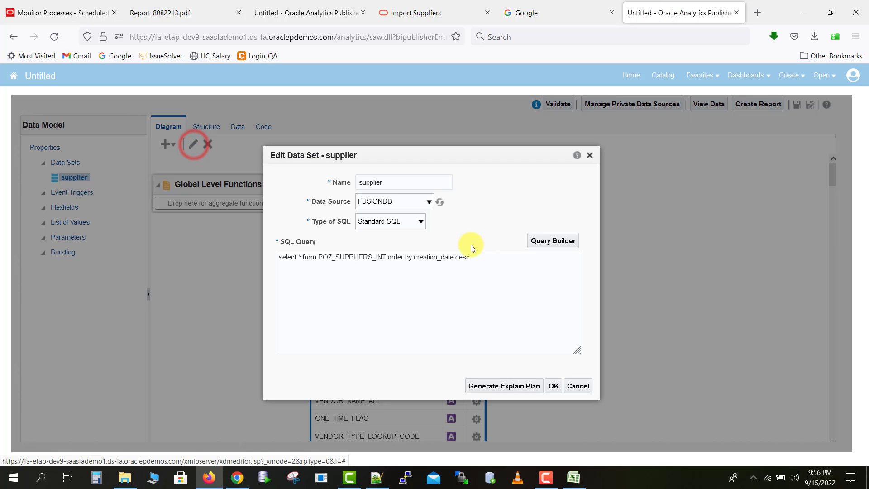
{"action": "left_click", "coordinate": [377, 477]}
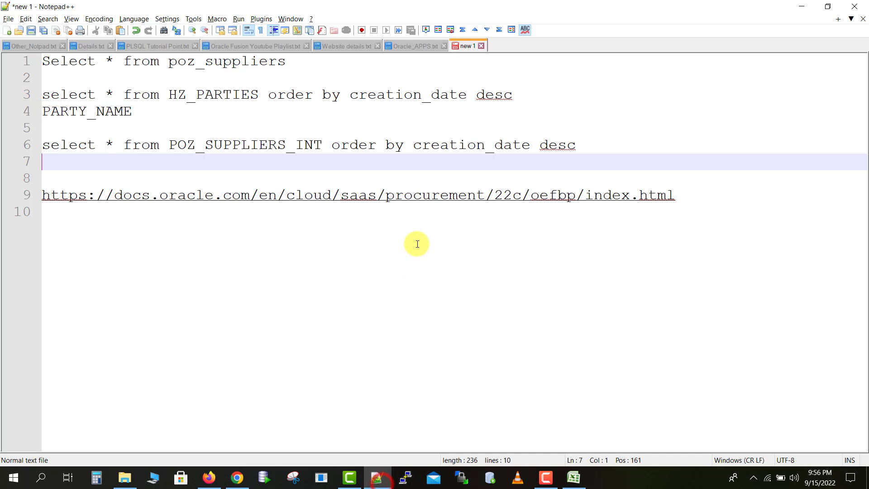
{"action": "key", "text": "alt+Tab"}
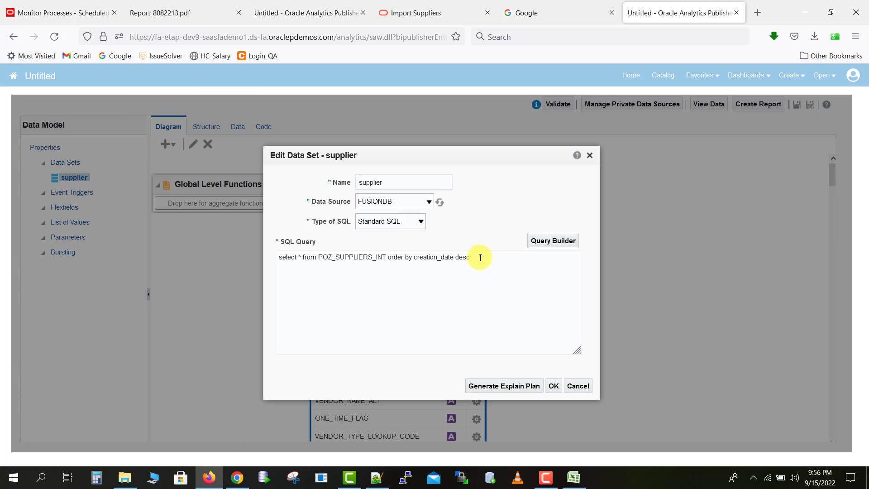
{"action": "left_click_drag", "start_coordinate": [474, 256], "coordinate": [319, 254]}
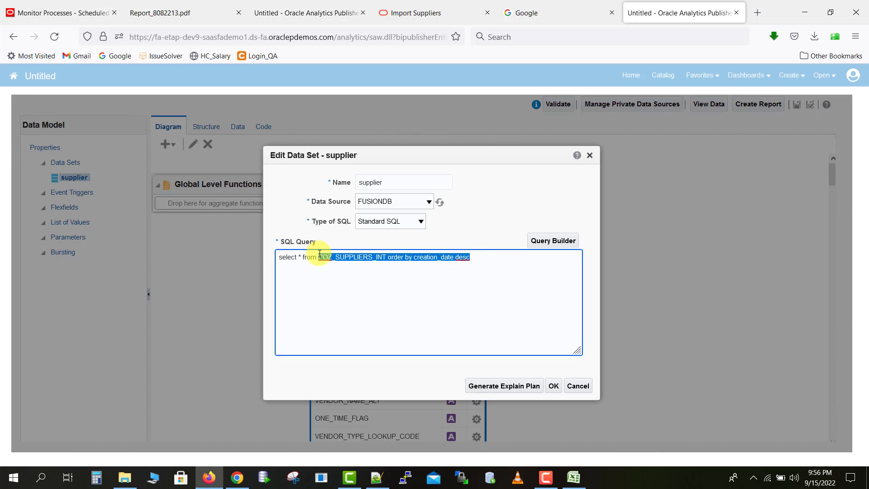
{"action": "key", "text": "BackSpace"}
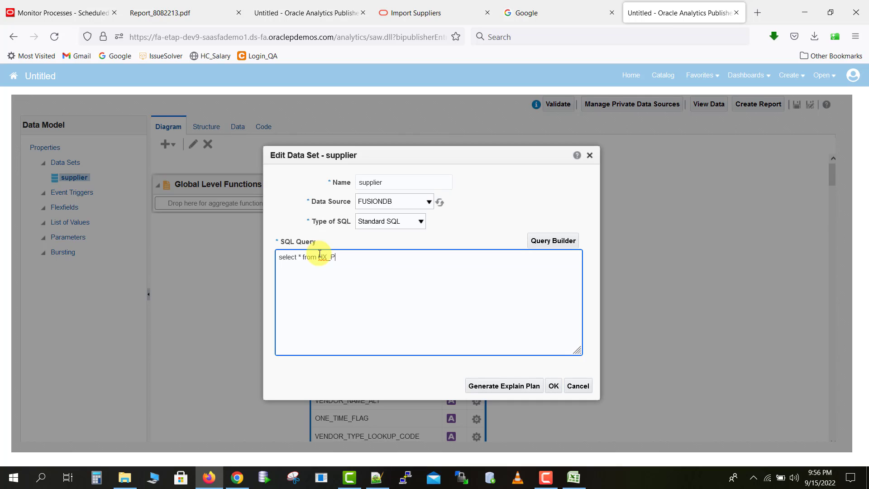
{"action": "type", "text": "HZ_PARTIES "}
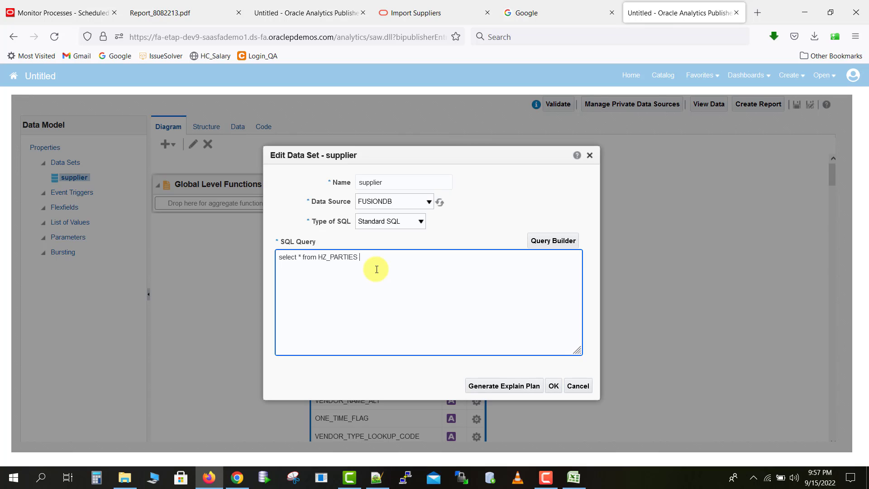
{"action": "type", "text": "where PARTY_NAME"}
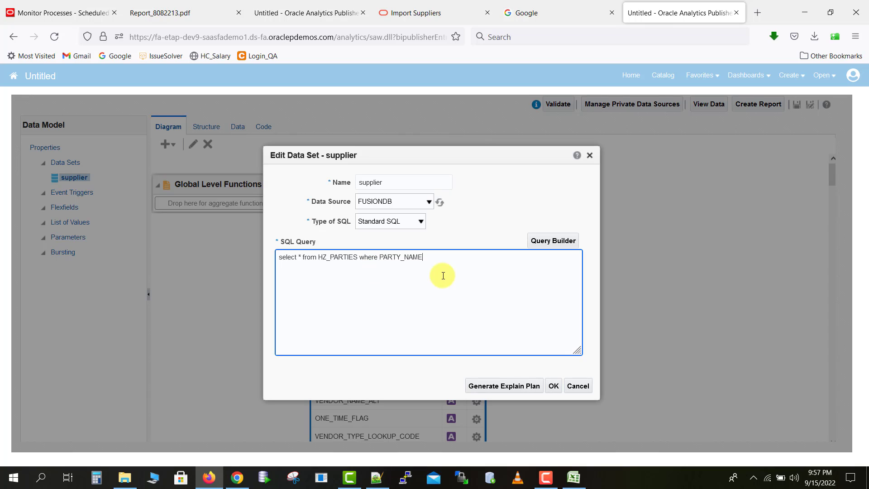
{"action": "type", "text": " like '%Tech%"}
{"action": "left_click", "coordinate": [553, 386]}
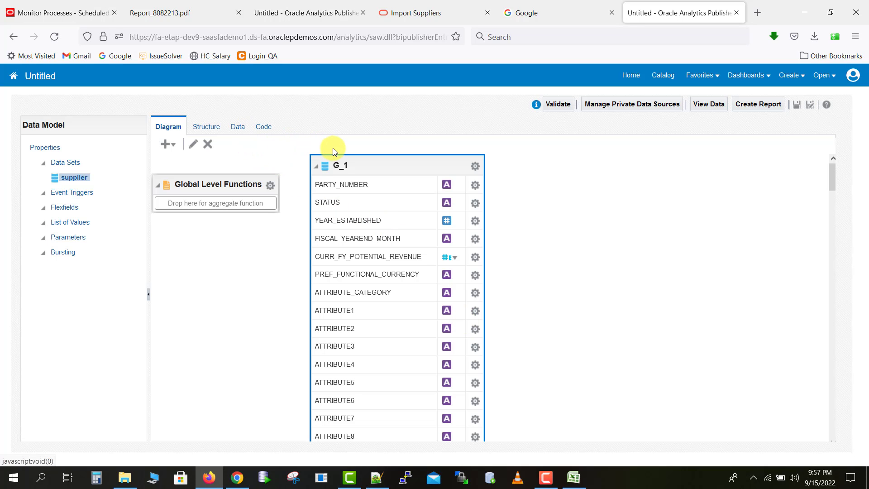
Step: Retrieve the data of the HZ_PARTIES query and view the rows as a table
{"action": "left_click", "coordinate": [237, 127]}
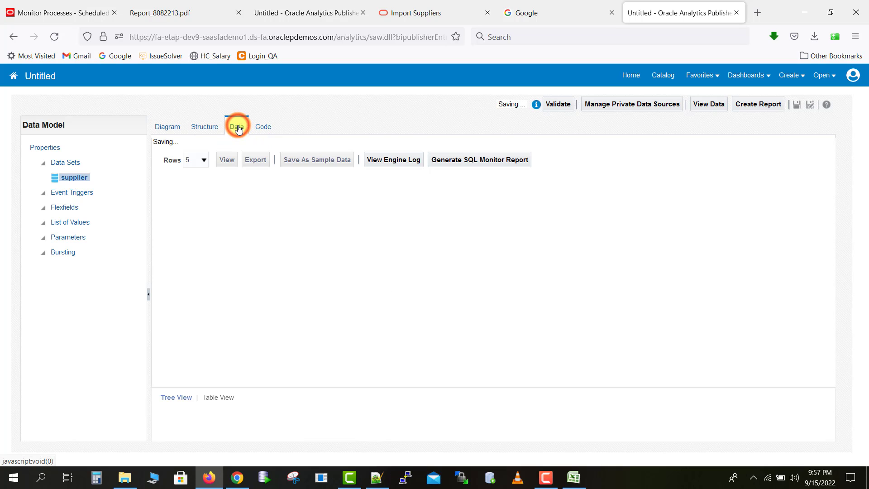
{"action": "left_click", "coordinate": [229, 151]}
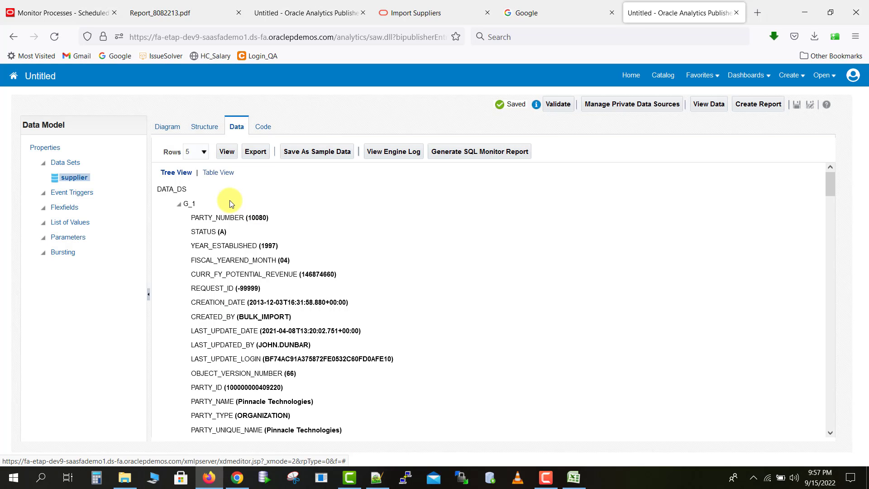
{"action": "left_click", "coordinate": [218, 174]}
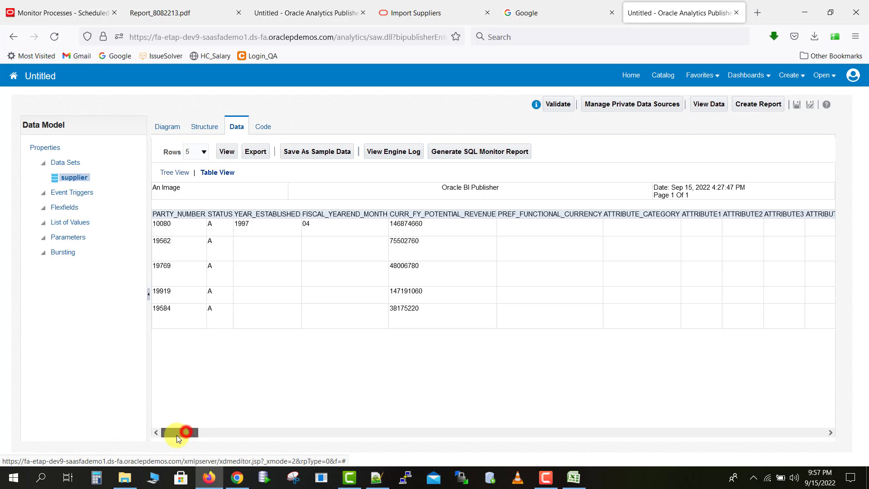
{"action": "left_click_drag", "start_coordinate": [174, 435], "coordinate": [159, 299]}
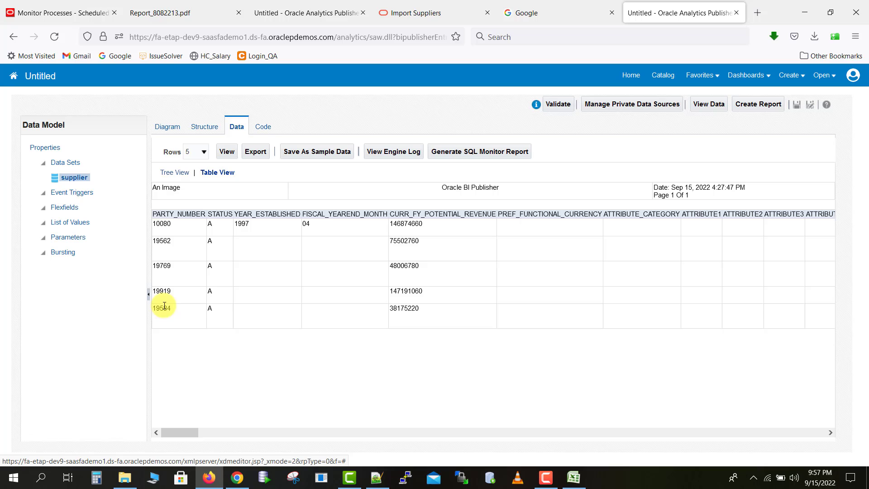
Step: Append order by creation_date desc to the supplier data set's HZ_PARTIES query and save the data set
{"action": "left_click", "coordinate": [167, 125]}
{"action": "left_click", "coordinate": [366, 162]}
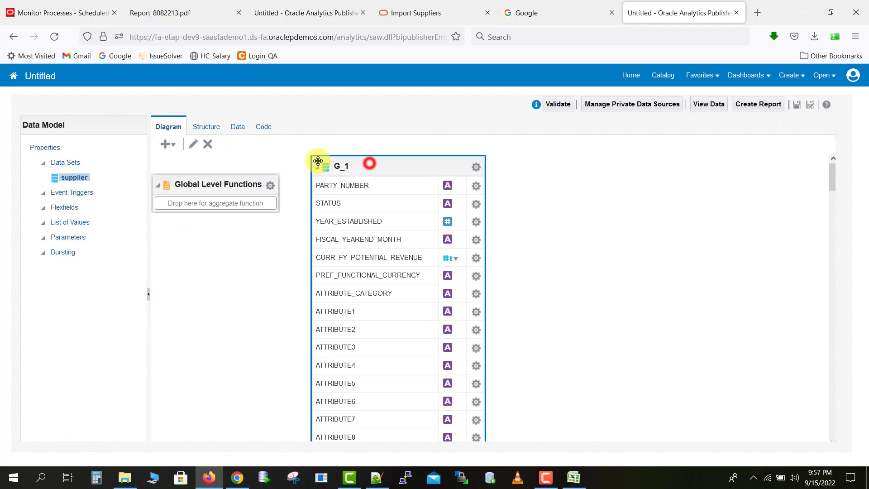
{"action": "left_click", "coordinate": [193, 144]}
{"action": "left_click", "coordinate": [473, 255]}
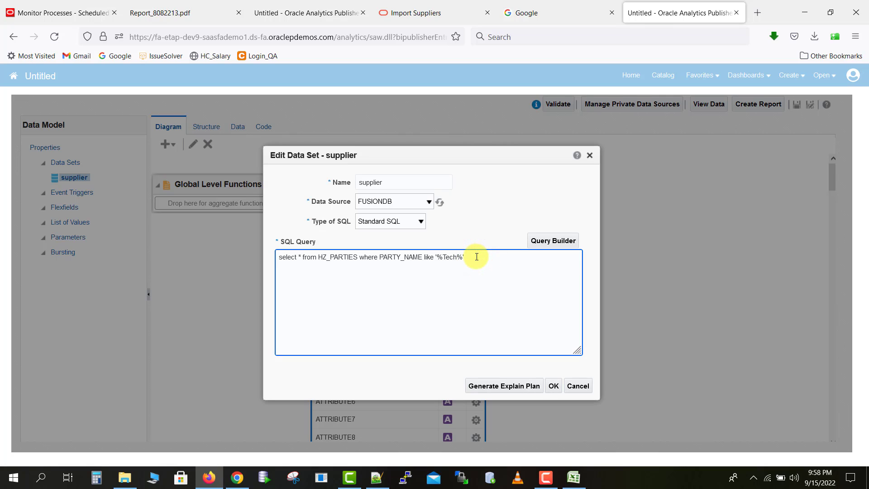
{"action": "type", "text": "order by creation_date desc"}
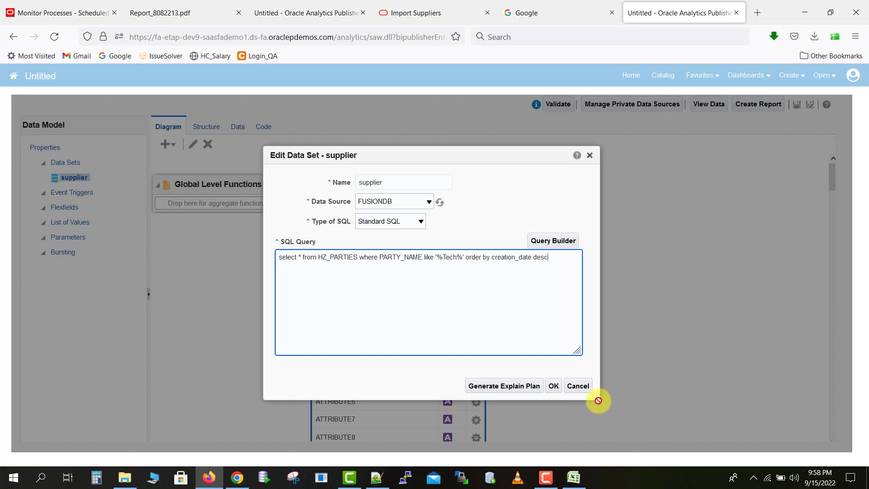
{"action": "left_click", "coordinate": [553, 386]}
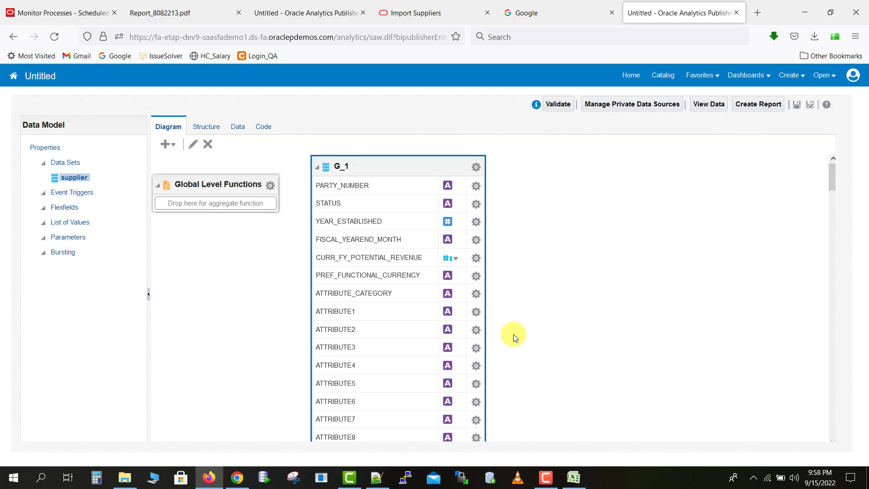
Step: Retrieve the sorted party data as a table and check the creation date of the first record
{"action": "left_click", "coordinate": [240, 128]}
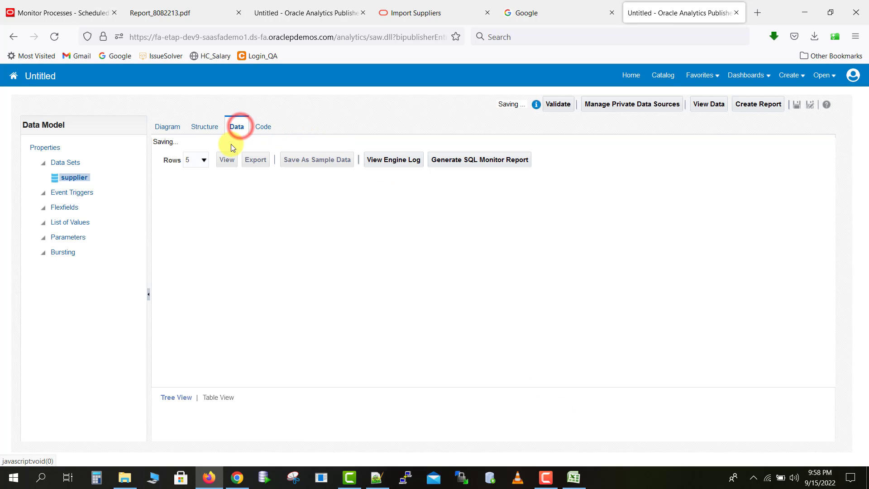
{"action": "left_click", "coordinate": [229, 156]}
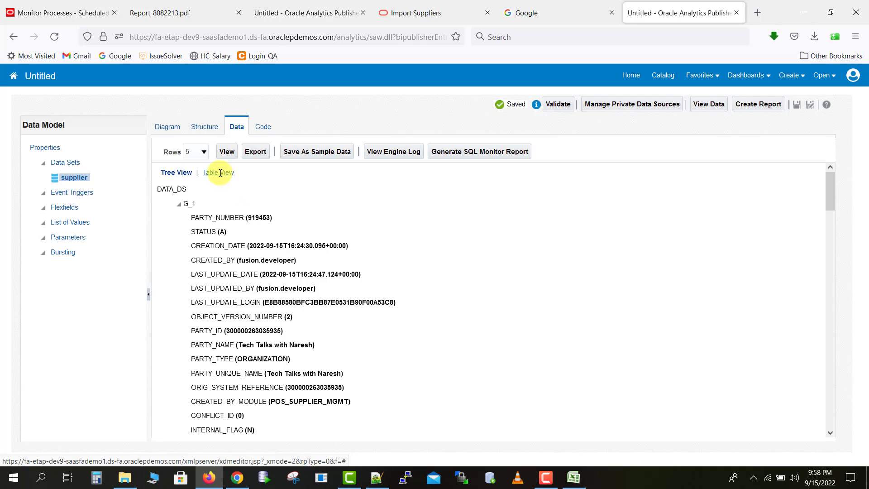
{"action": "left_click", "coordinate": [220, 172]}
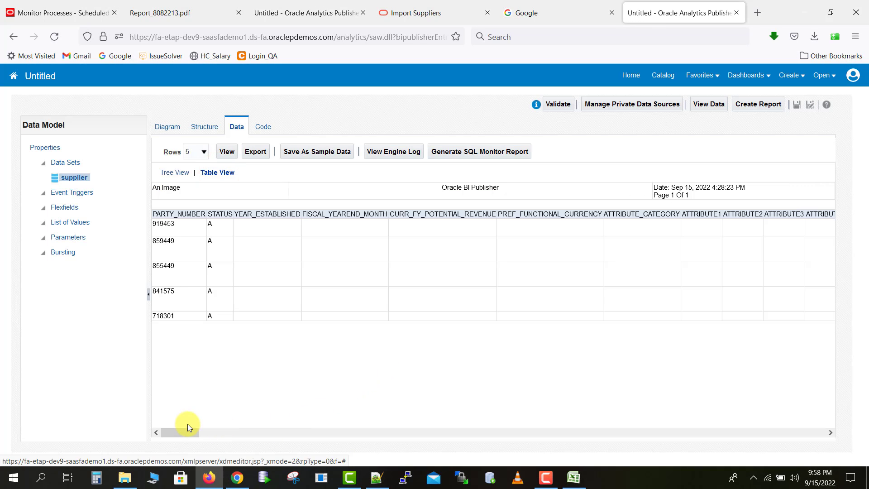
{"action": "left_click_drag", "start_coordinate": [188, 432], "coordinate": [364, 431]}
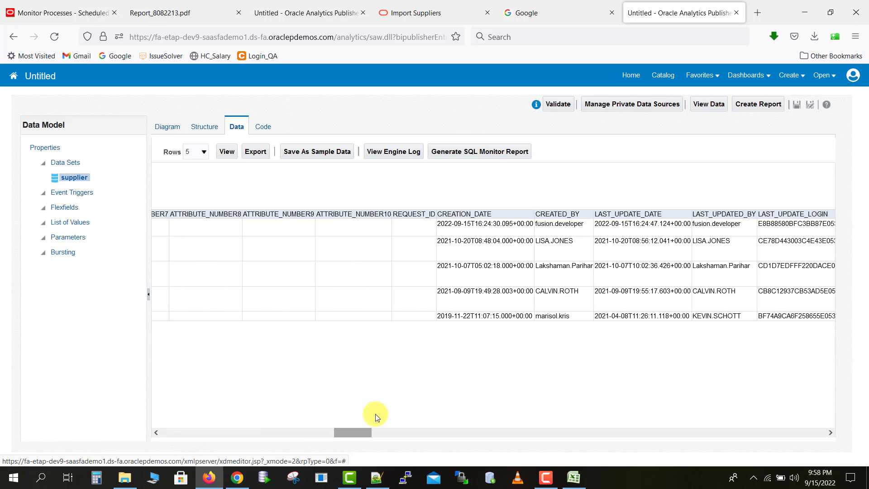
{"action": "left_click_drag", "start_coordinate": [472, 225], "coordinate": [437, 224]}
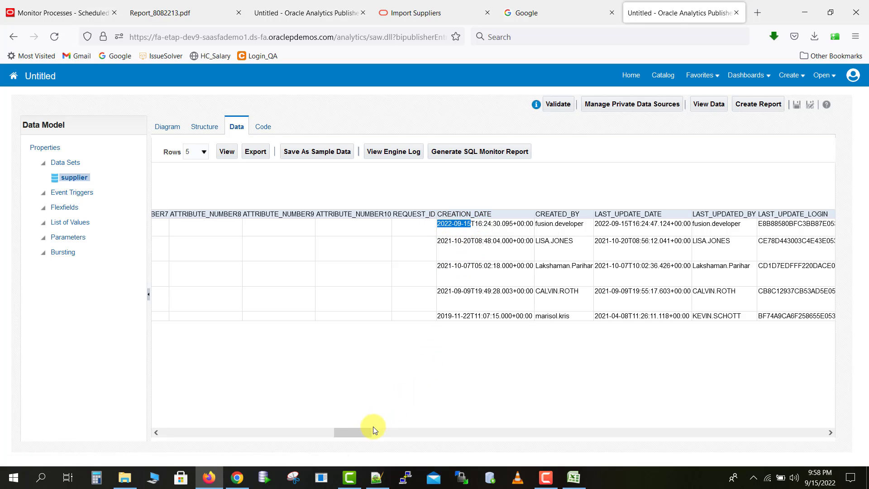
Step: Check the party name, unique name and party ID of the first record, and return to the table's first columns
{"action": "left_click_drag", "start_coordinate": [362, 431], "coordinate": [414, 431]}
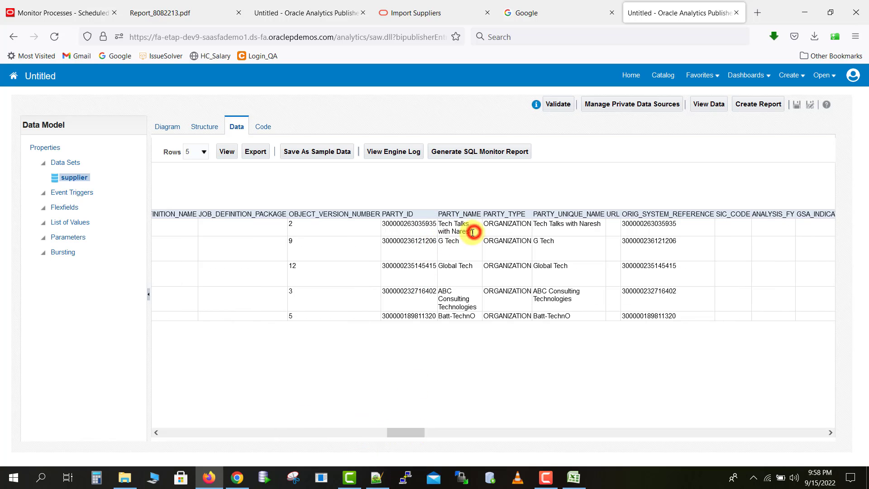
{"action": "left_click_drag", "start_coordinate": [473, 231], "coordinate": [437, 229]}
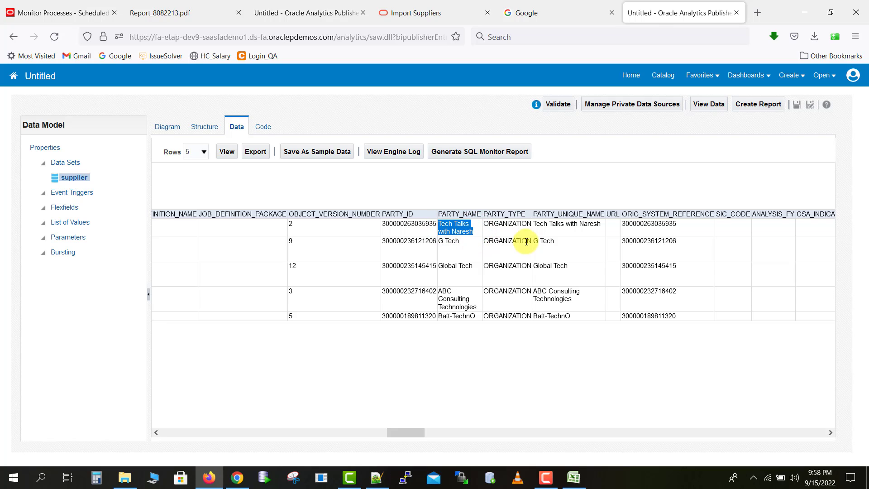
{"action": "left_click_drag", "start_coordinate": [600, 224], "coordinate": [495, 224]}
{"action": "left_click_drag", "start_coordinate": [428, 224], "coordinate": [386, 224]}
{"action": "left_click_drag", "start_coordinate": [404, 430], "coordinate": [164, 429]}
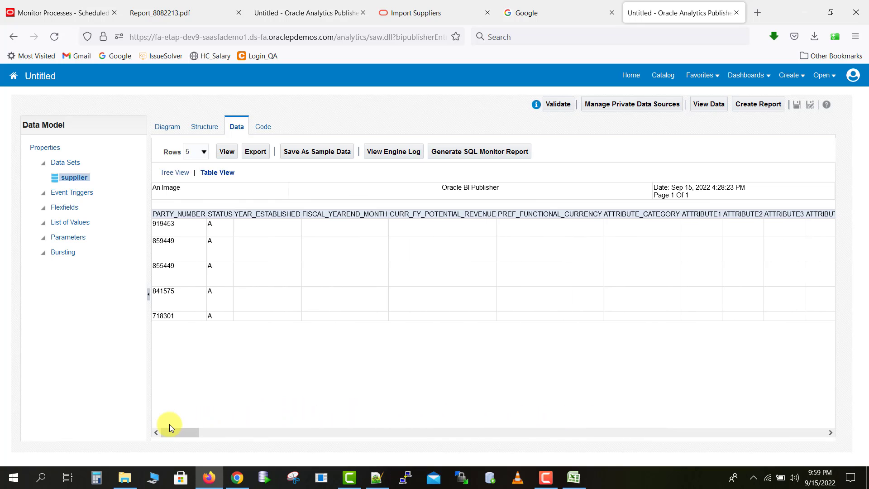
Step: Read the Instructions and CSV Generation sheet of SupplierImportTemplate.xlsm in Excel for the target tables, and return to the query results in the browser
{"action": "left_click", "coordinate": [575, 476]}
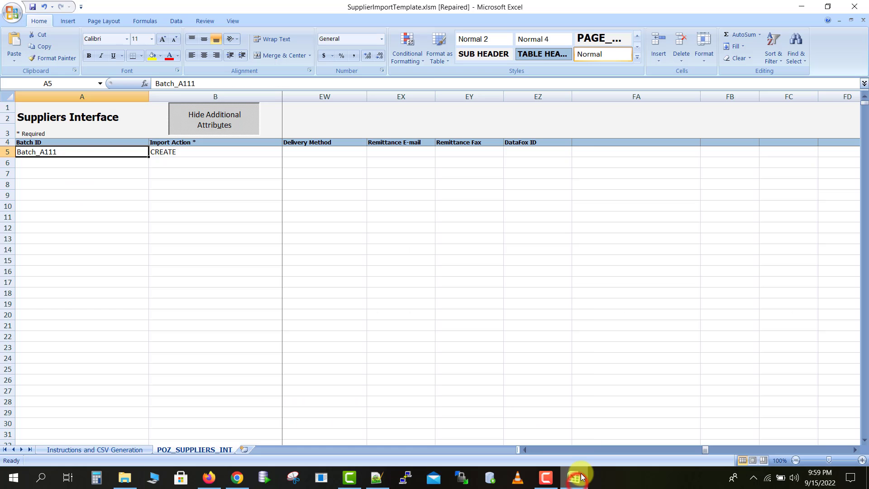
{"action": "left_click", "coordinate": [89, 450]}
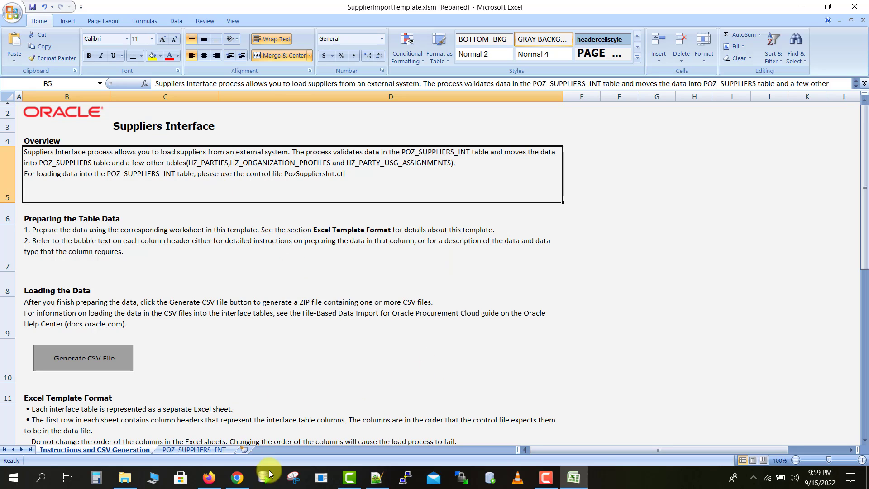
{"action": "left_click", "coordinate": [209, 477]}
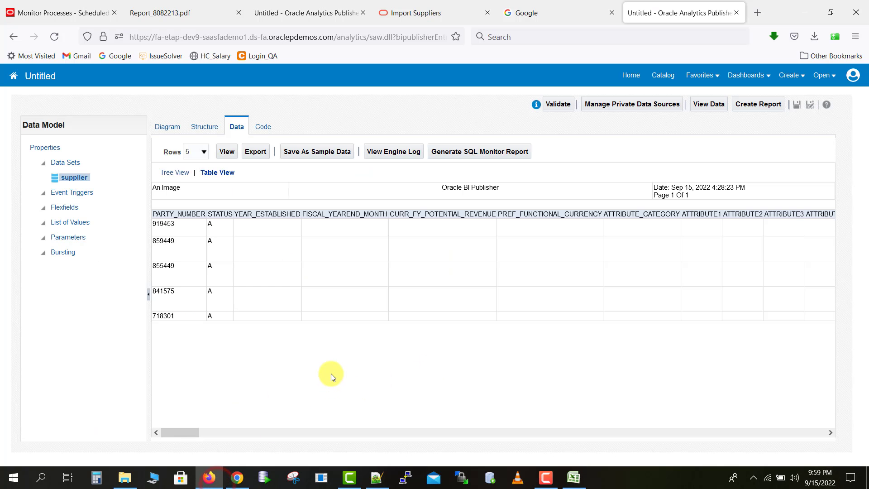